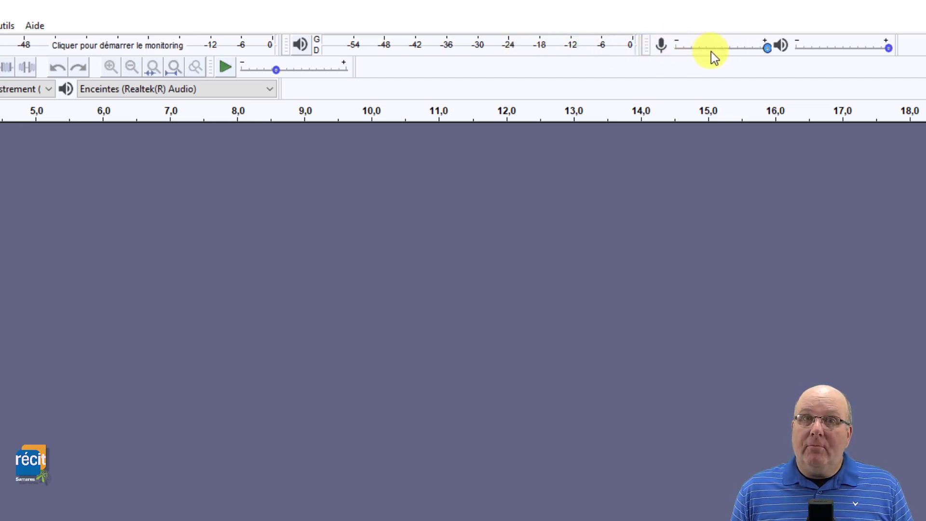
mouse_move(722, 53)
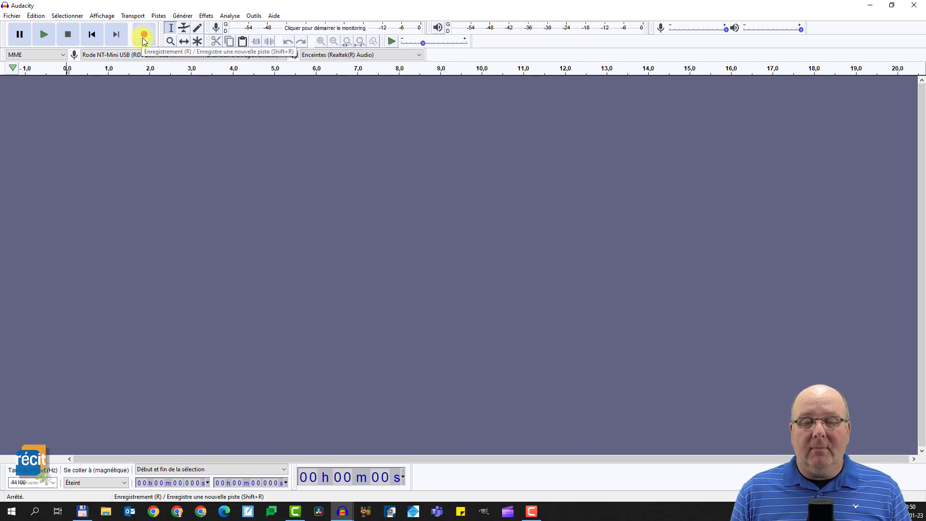
left_click(205, 6)
left_click_drag(205, 6, 925, 44)
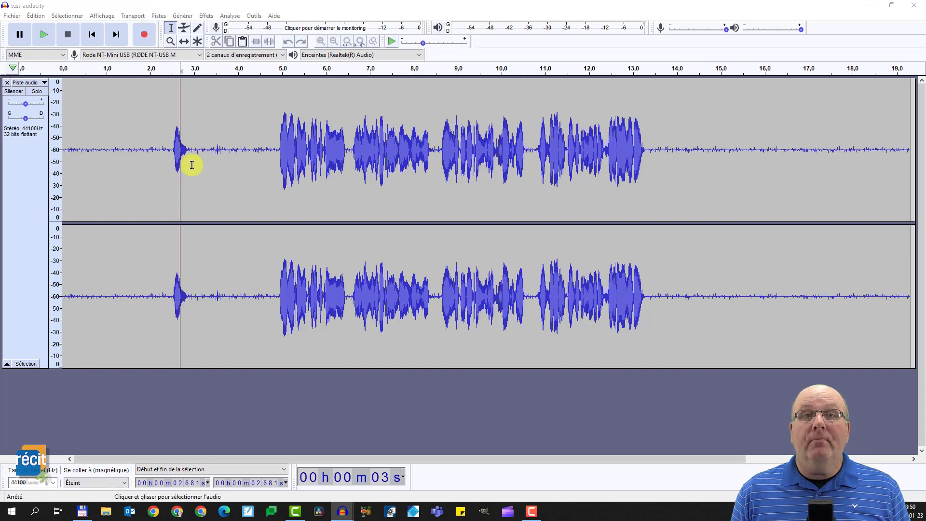
Play the voice recording from about 1.2 s through the spoken passage and stop playback
left_click(115, 67)
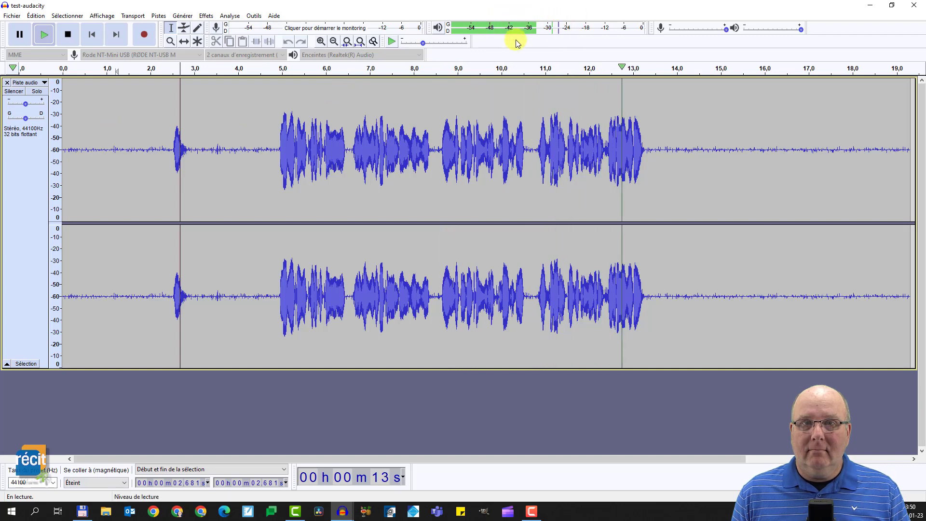
key("space")
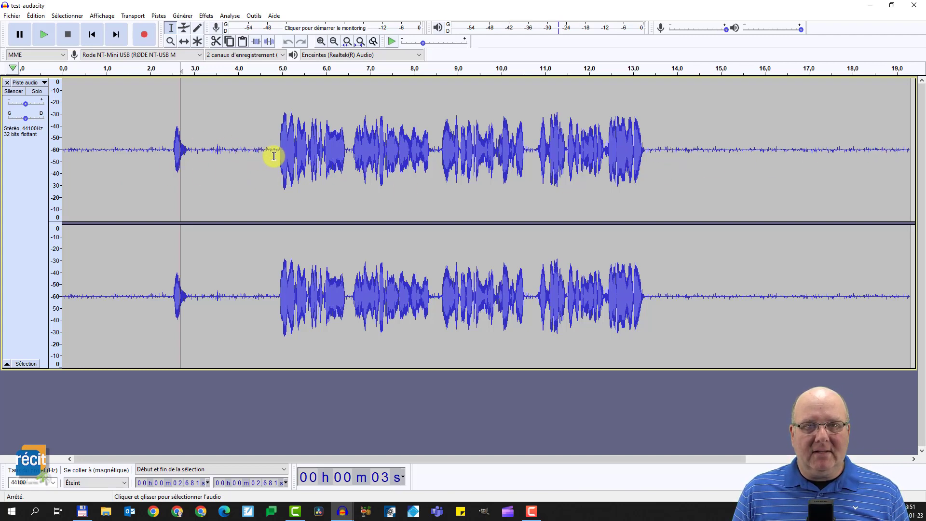
Delete the opening section of the recording, from the start to about 4.8 s
left_click_drag(274, 155, 53, 165)
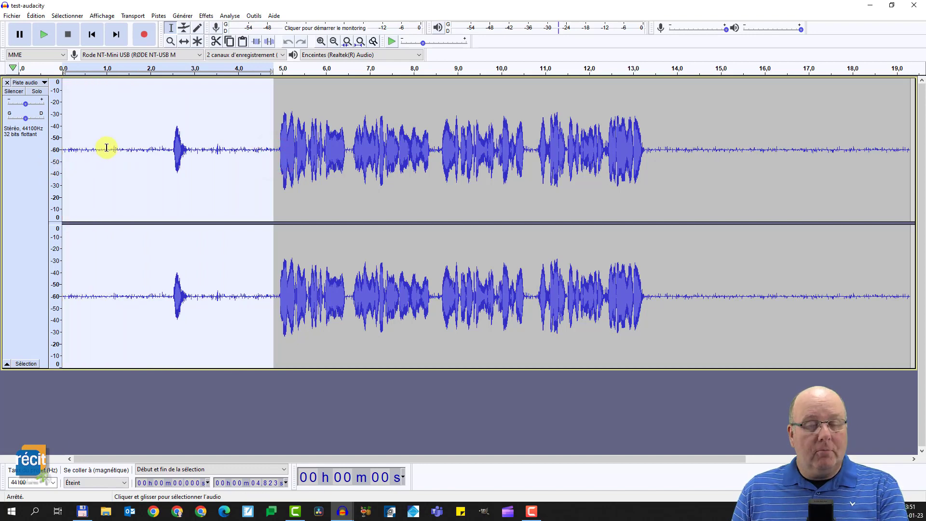
key("Delete")
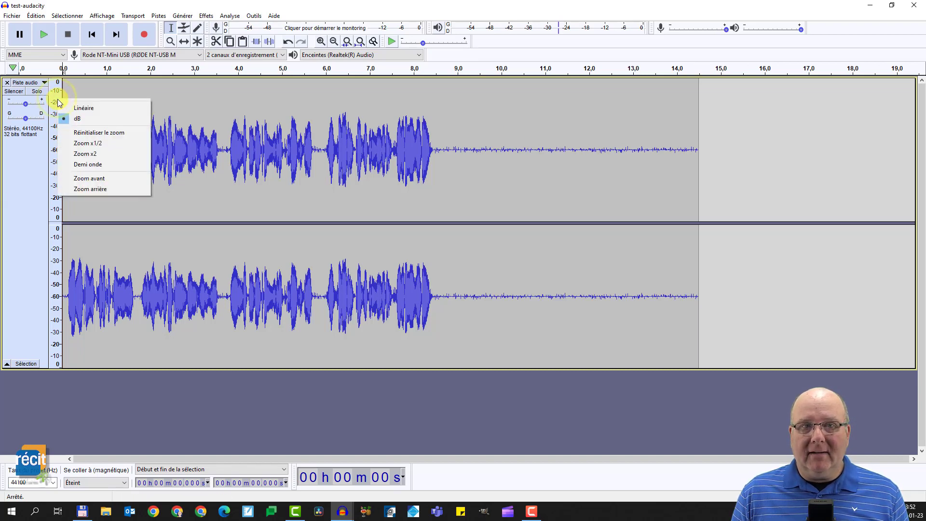
Show the track's waveform on the Linéaire vertical scale and return it to dB
left_click(69, 108)
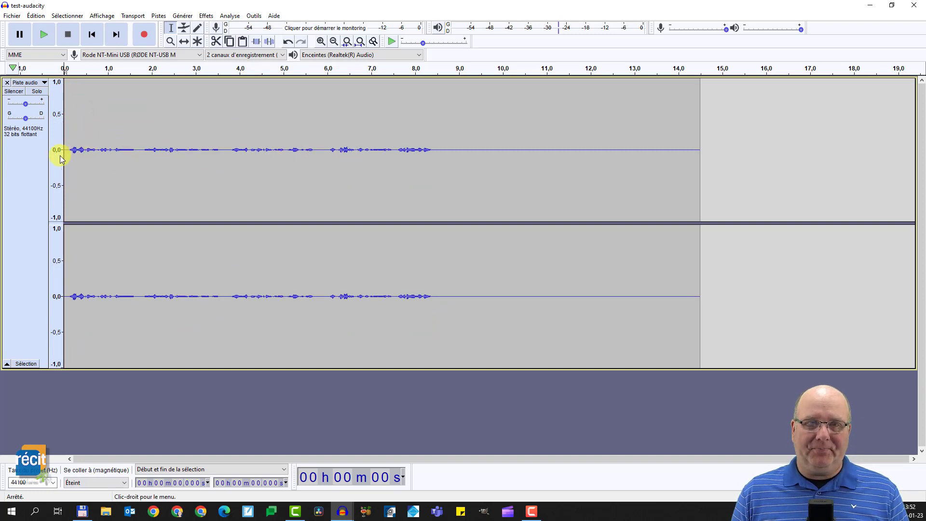
right_click(58, 138)
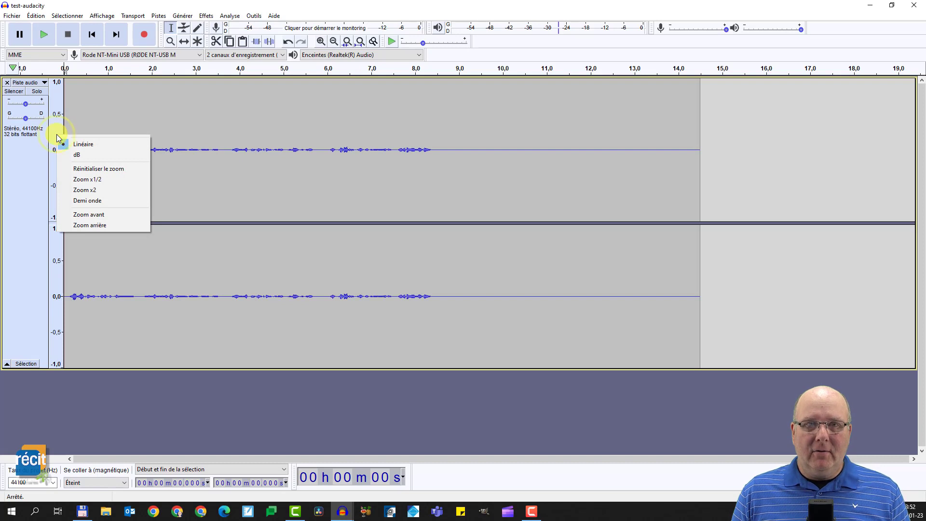
left_click(74, 154)
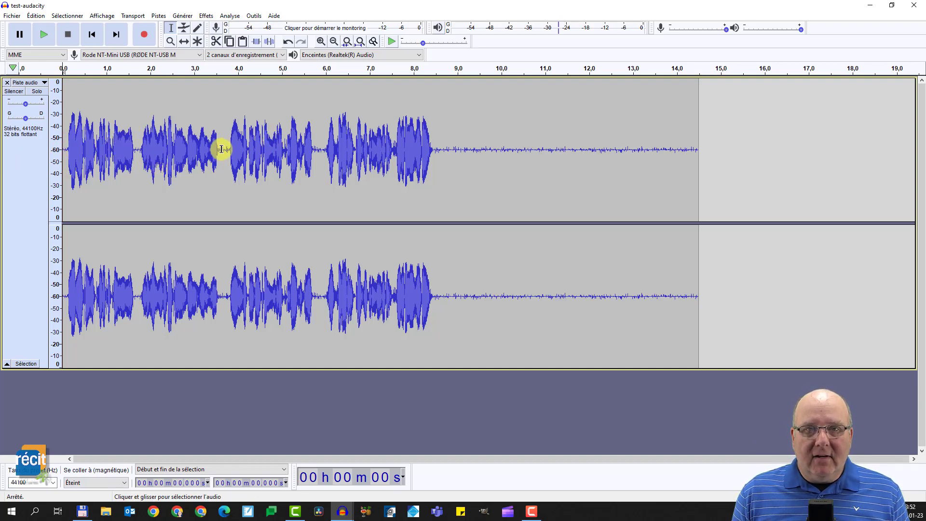
Shorten the two pauses between sentences by deleting about 0.15 s of near-silence near 3.6 s and 5.6 s
left_click_drag(221, 149, 228, 151)
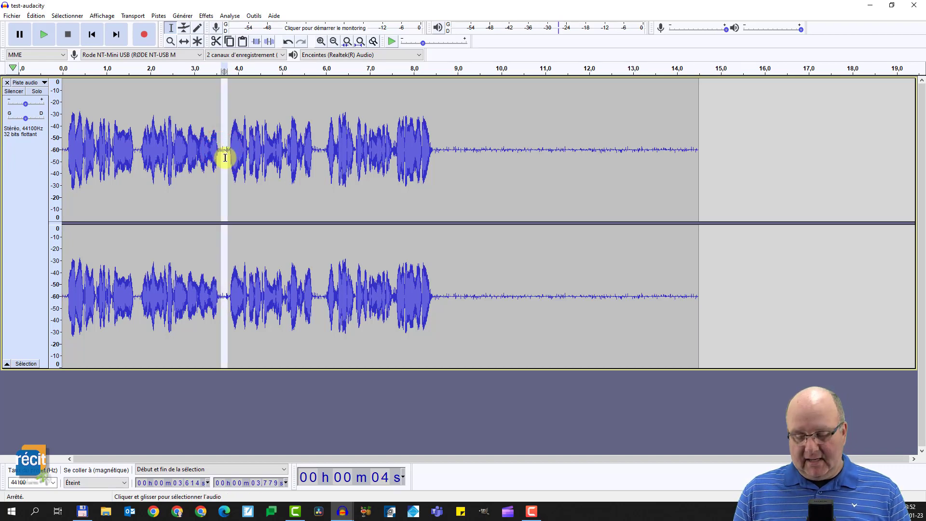
key("Delete")
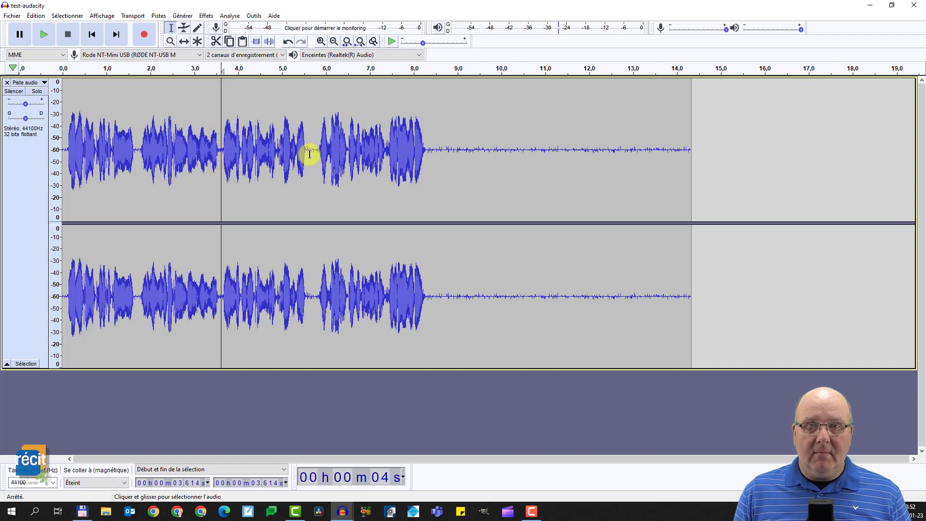
left_click_drag(310, 155, 317, 157)
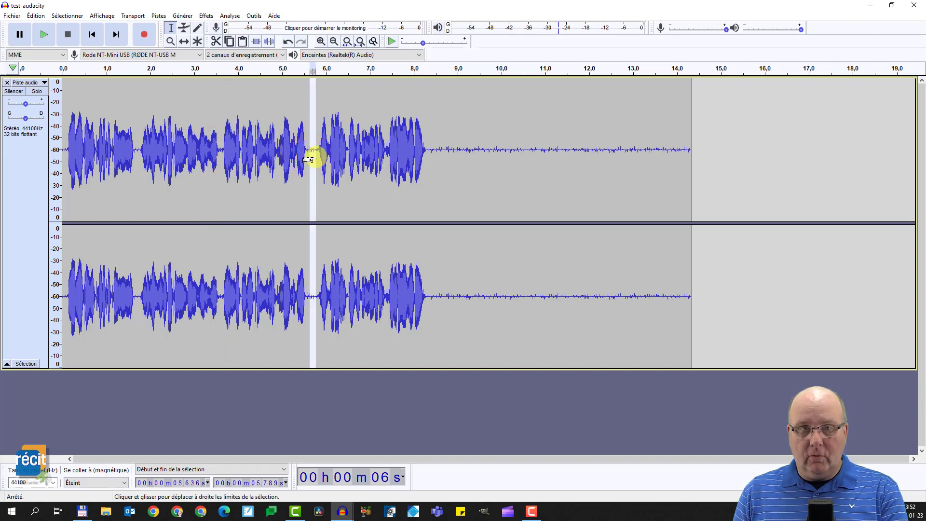
key("Delete")
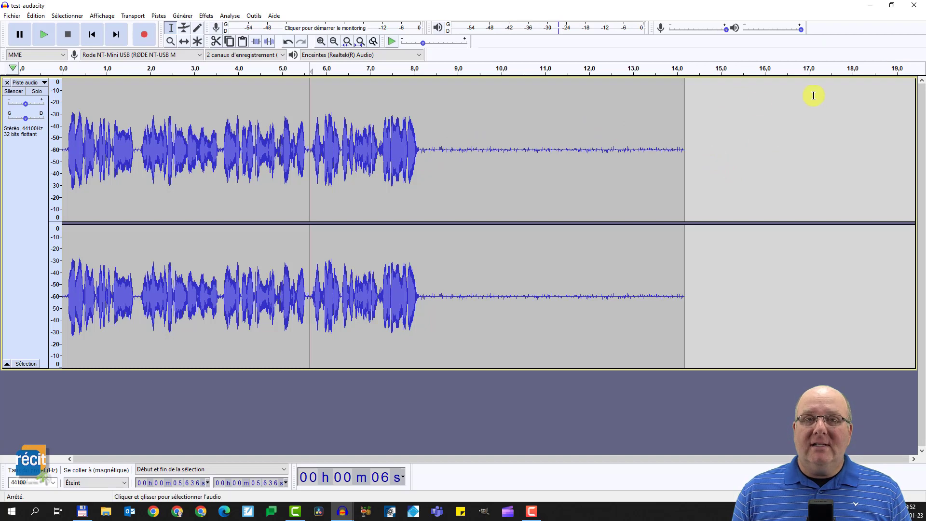
Play the background noise after the speech, from about 8.6 s, and stop playback
left_click(441, 144)
key("space")
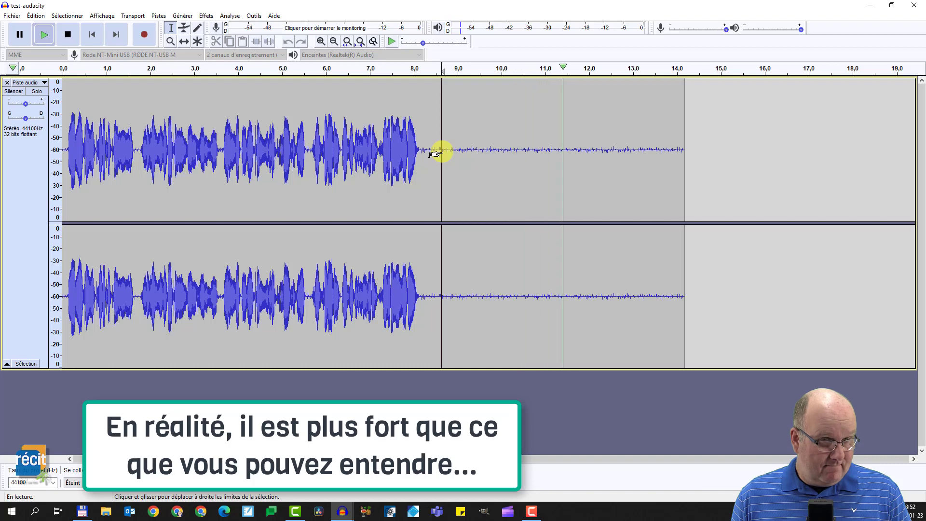
key("space")
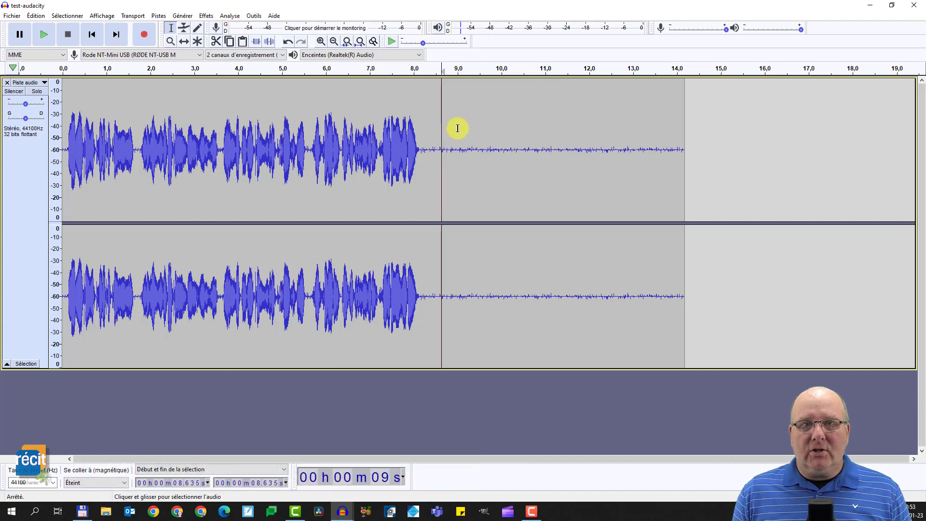
Capture a noise profile with Réduction de bruit from the speech-free section between about 8.7 s and 13.2 s
left_click_drag(442, 148, 641, 164)
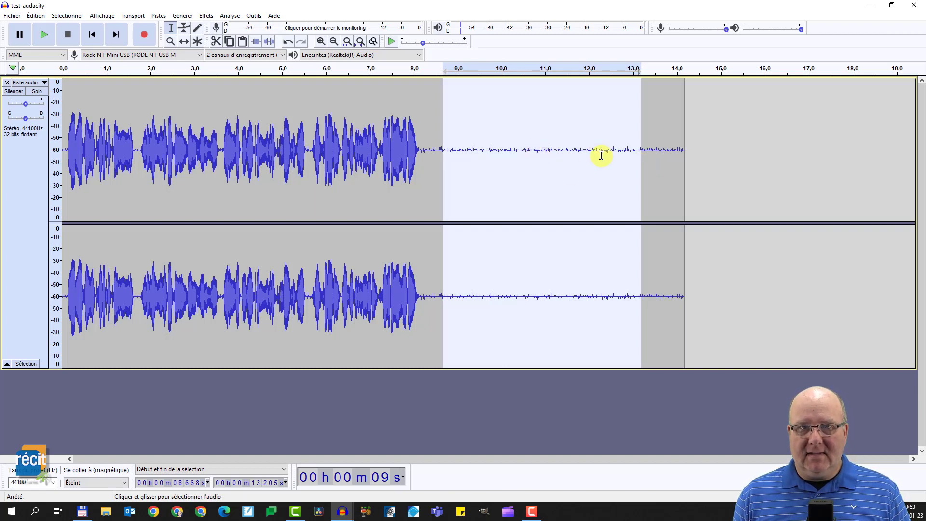
left_click(206, 17)
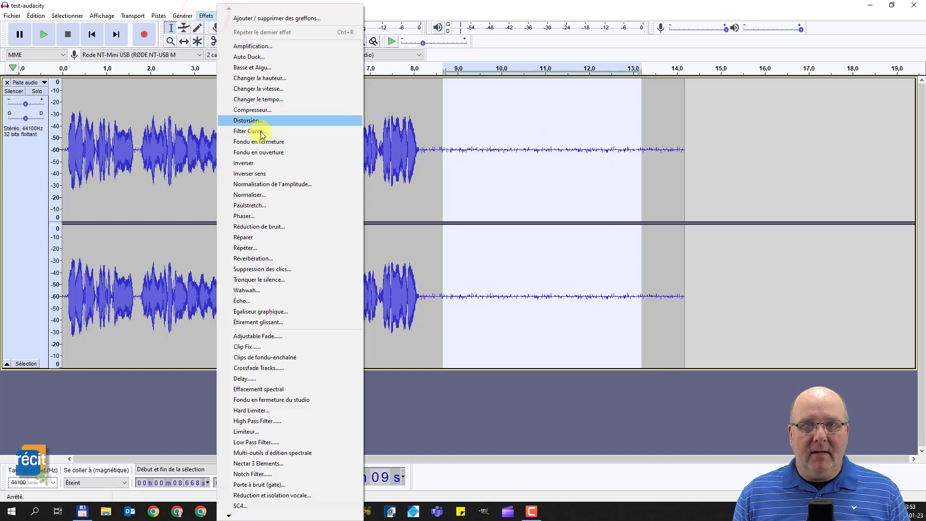
left_click(266, 227)
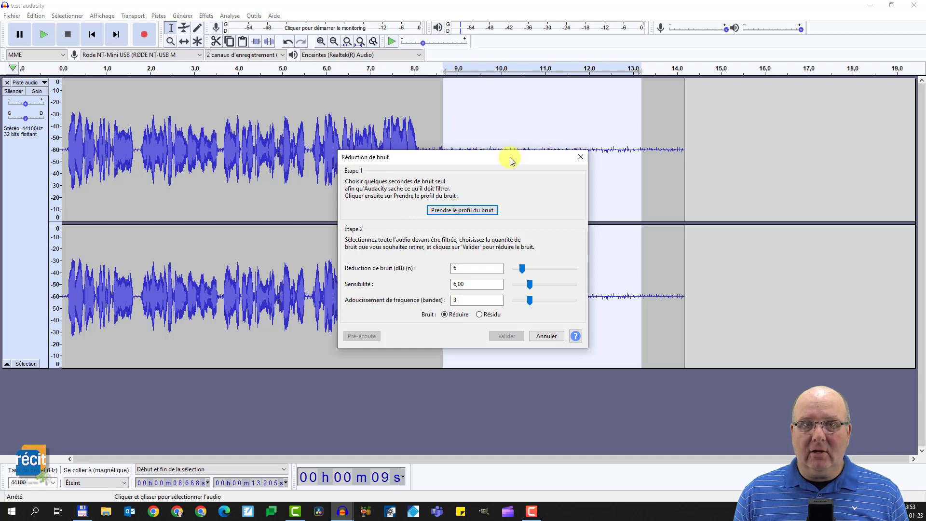
left_click(471, 210)
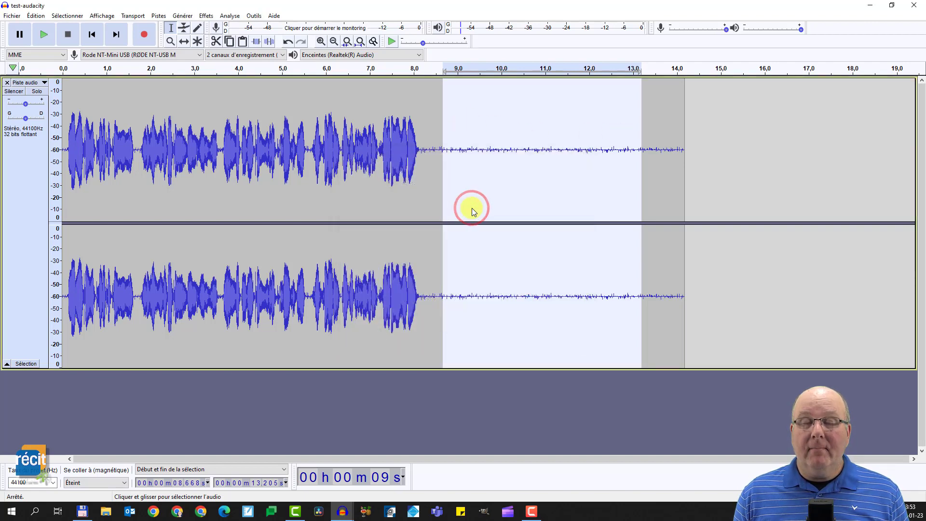
Apply Réduction de bruit to the entire track with the noise reduction set to 10 dB
left_click(472, 200)
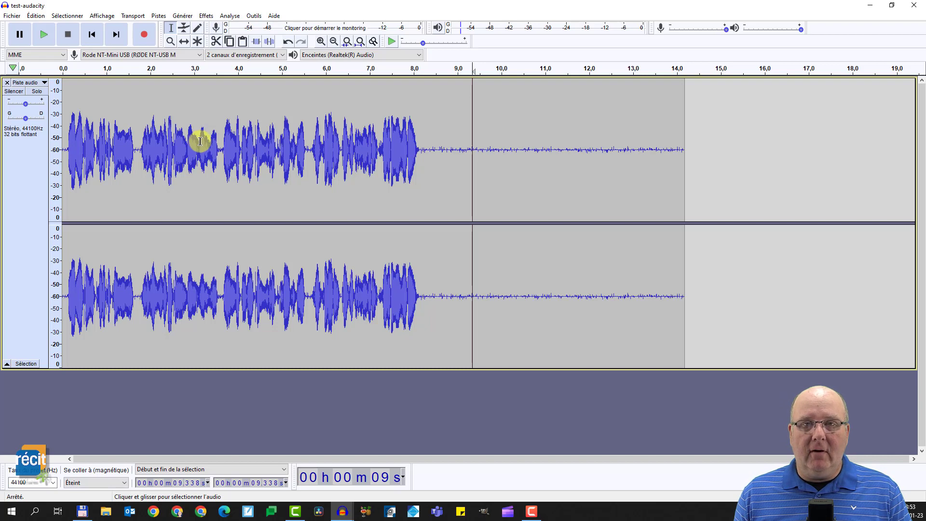
key("ctrl+a")
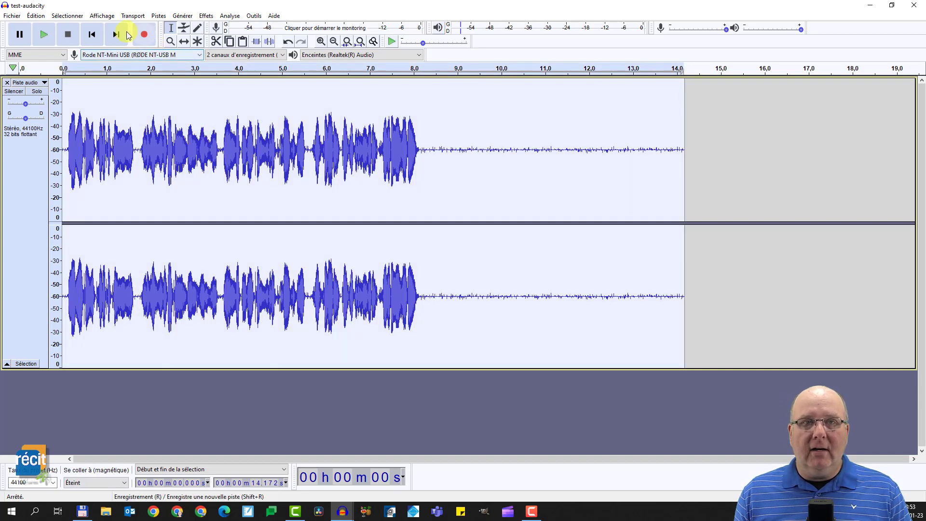
left_click(72, 17)
left_click(77, 28)
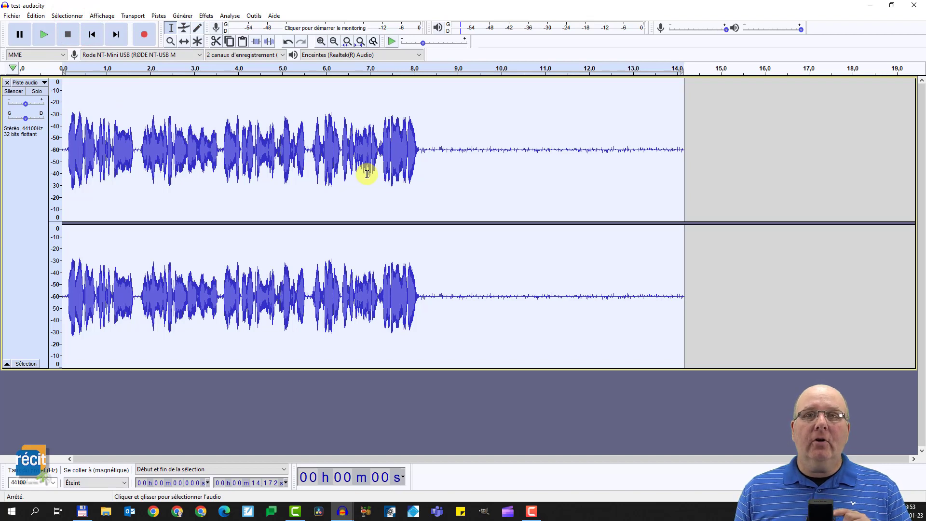
left_click(208, 16)
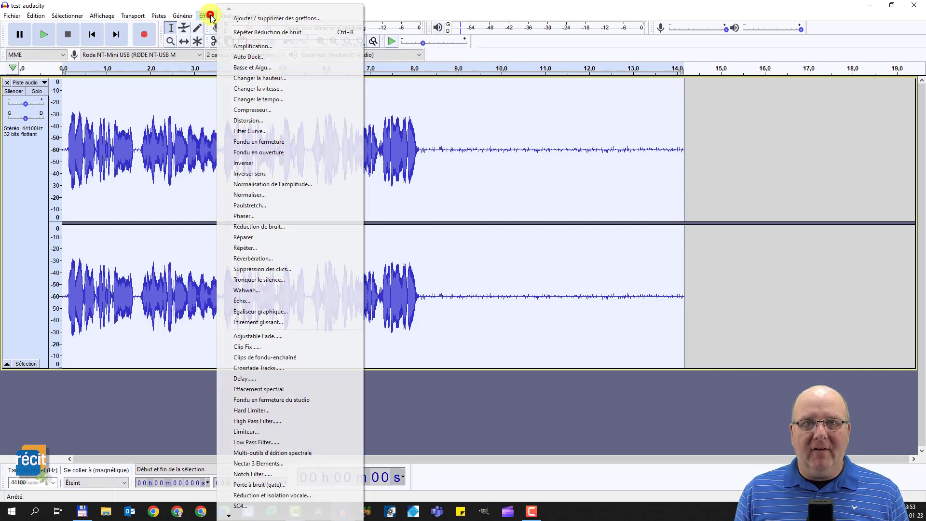
left_click(274, 228)
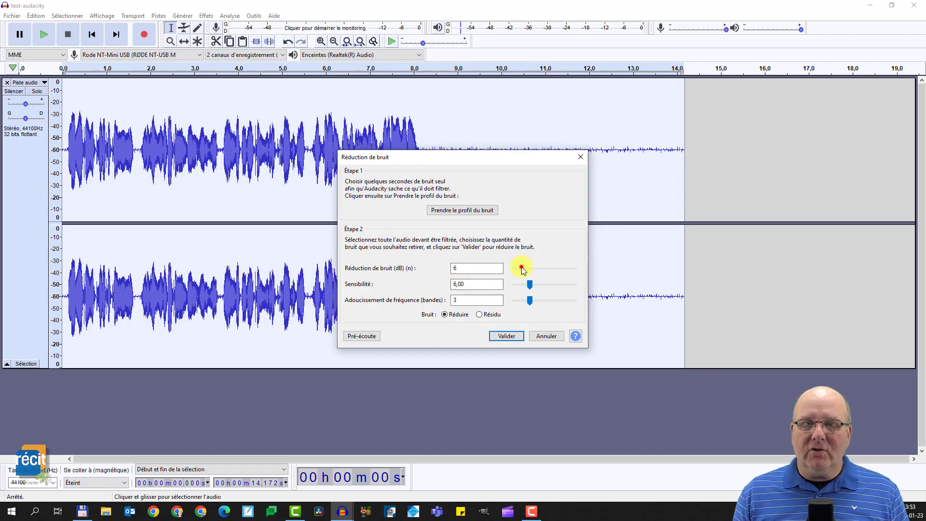
left_click_drag(522, 268, 527, 269)
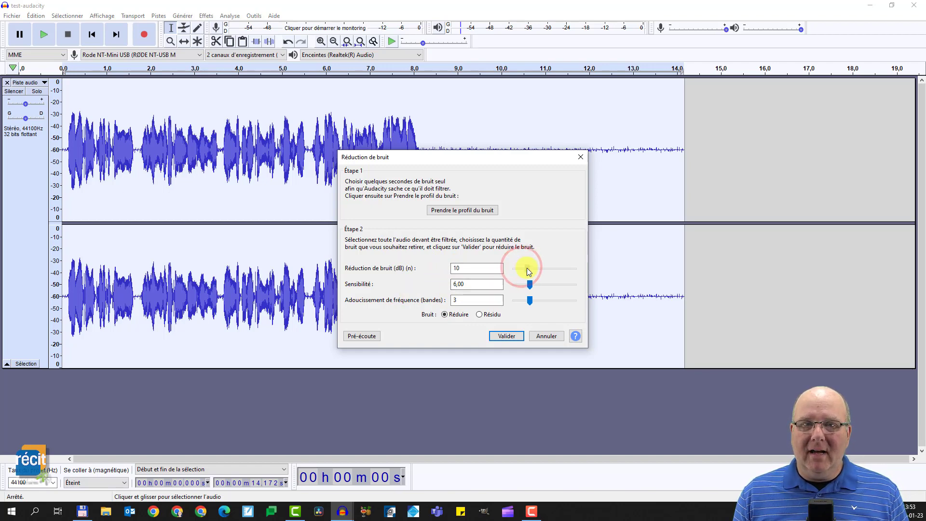
left_click(453, 299)
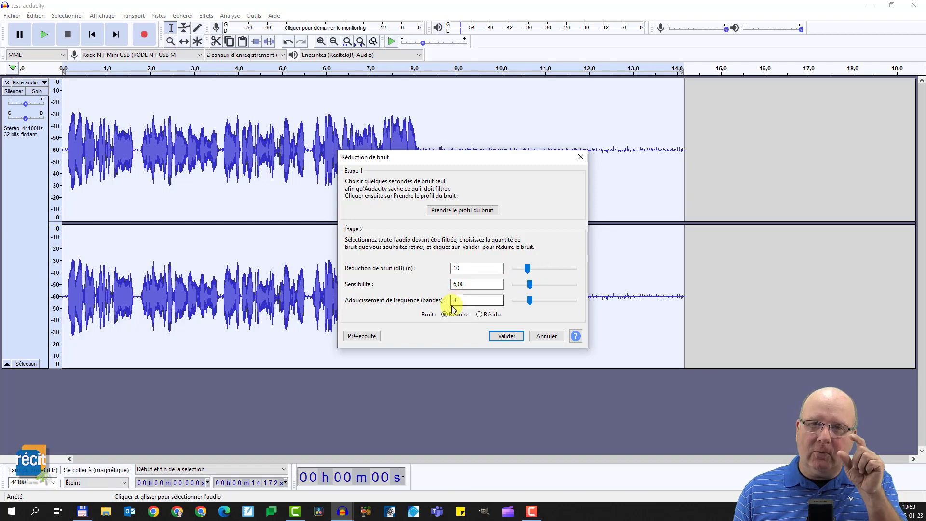
left_click(510, 338)
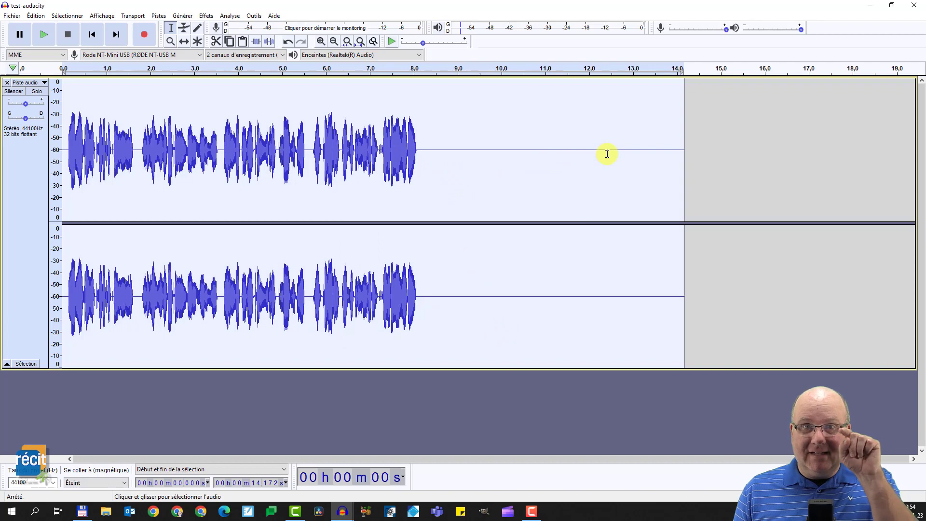
Play the cleaned silence from about 8.7 s and the speech from about 5.3 s to check the noise reduction
left_click(446, 68)
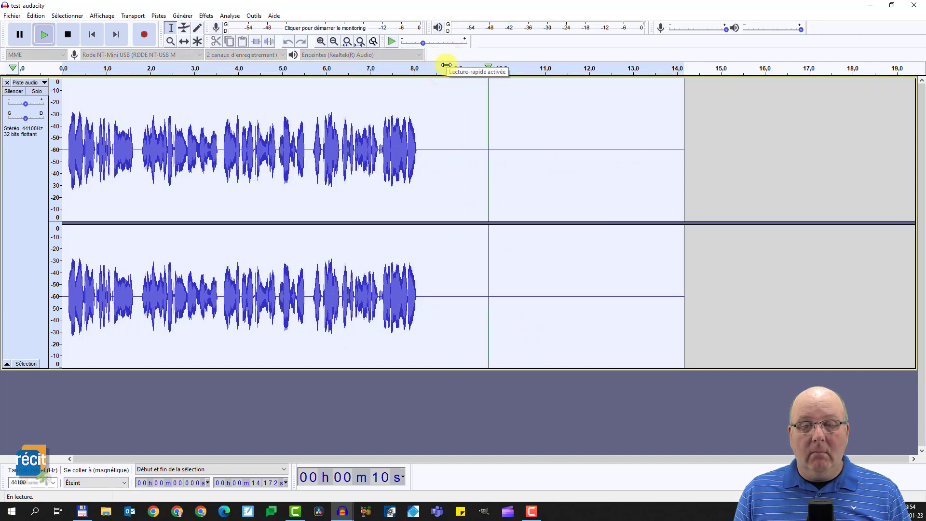
left_click(442, 68)
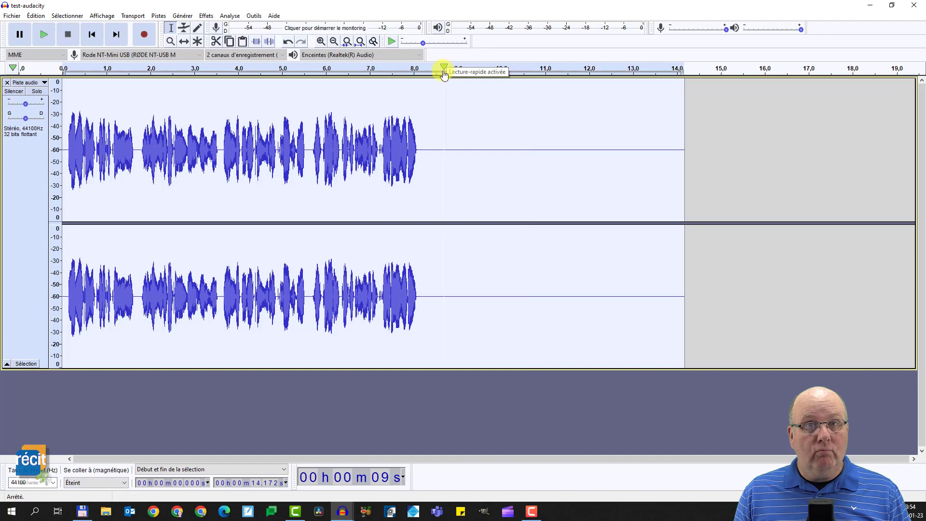
left_click(295, 68)
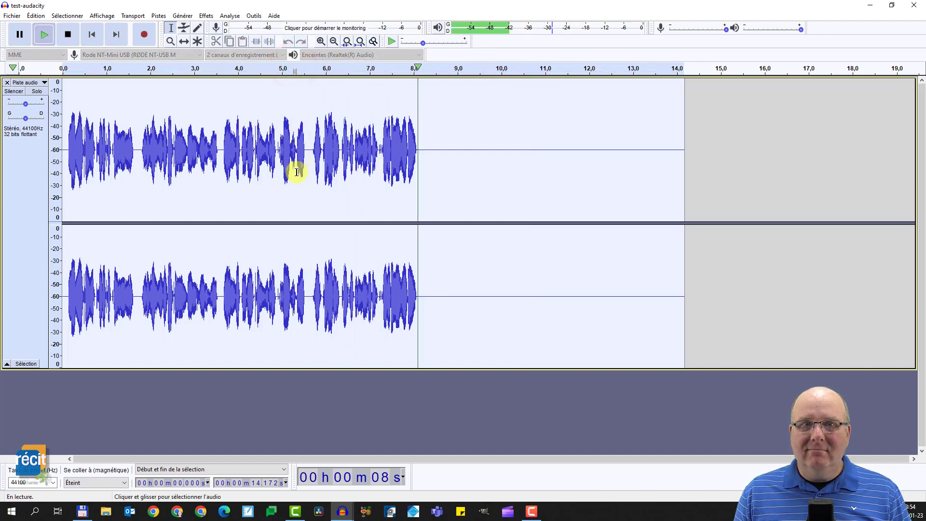
key("space")
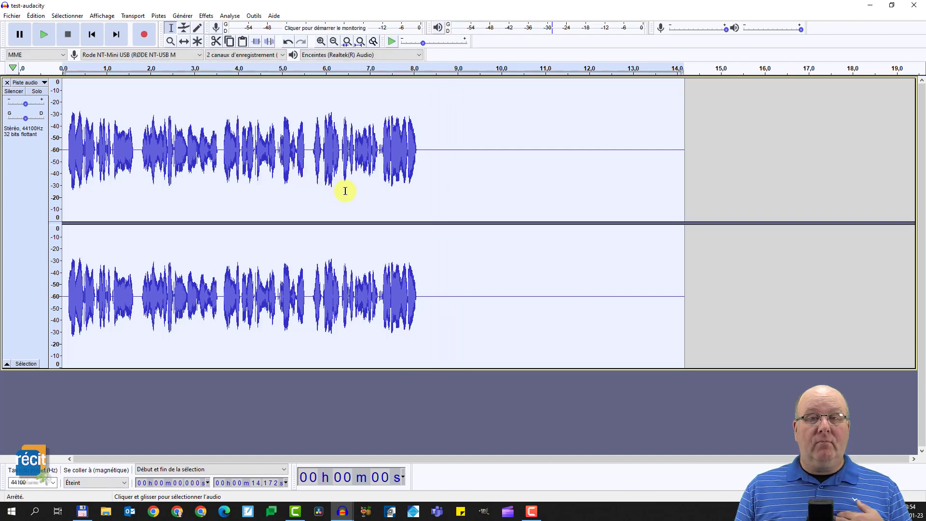
Apply Normaliser to the entire track with the peak amplitude at -10 dB and DC offset removal enabled
left_click(426, 153)
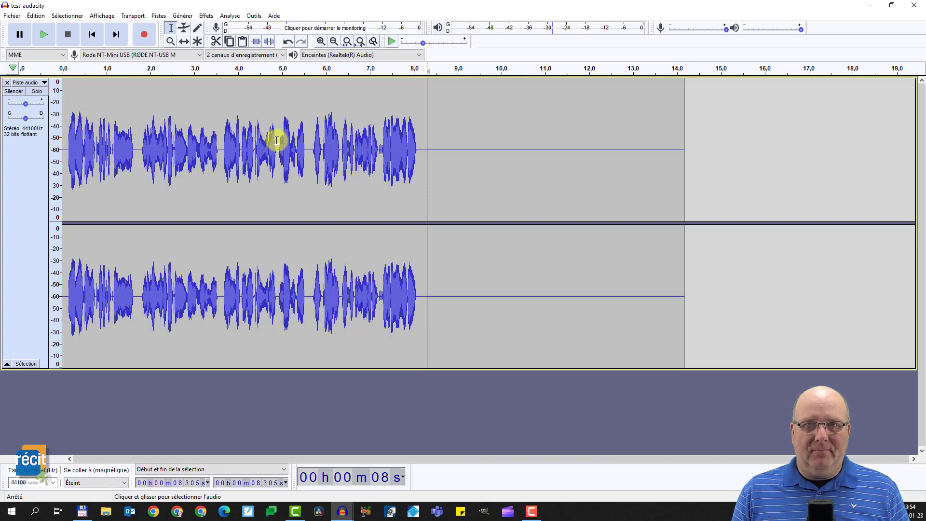
key("ctrl+a")
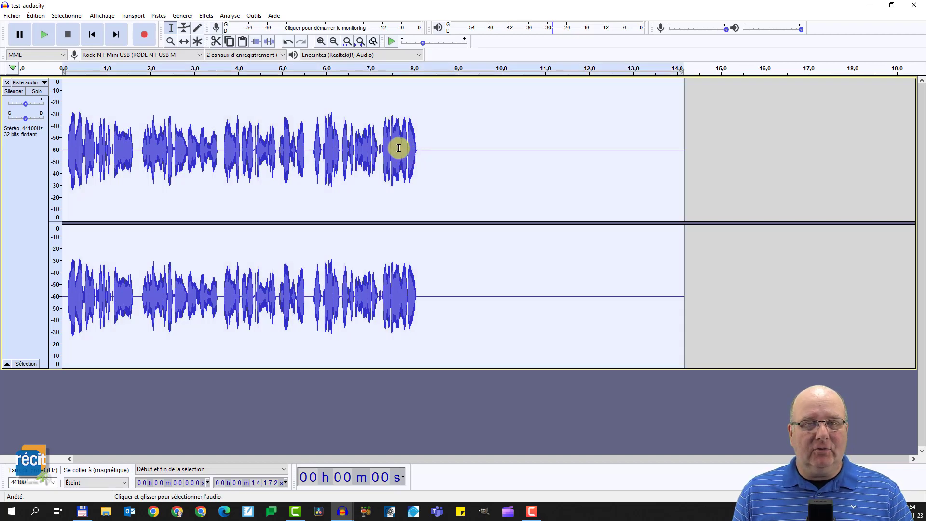
left_click(78, 17)
left_click(79, 17)
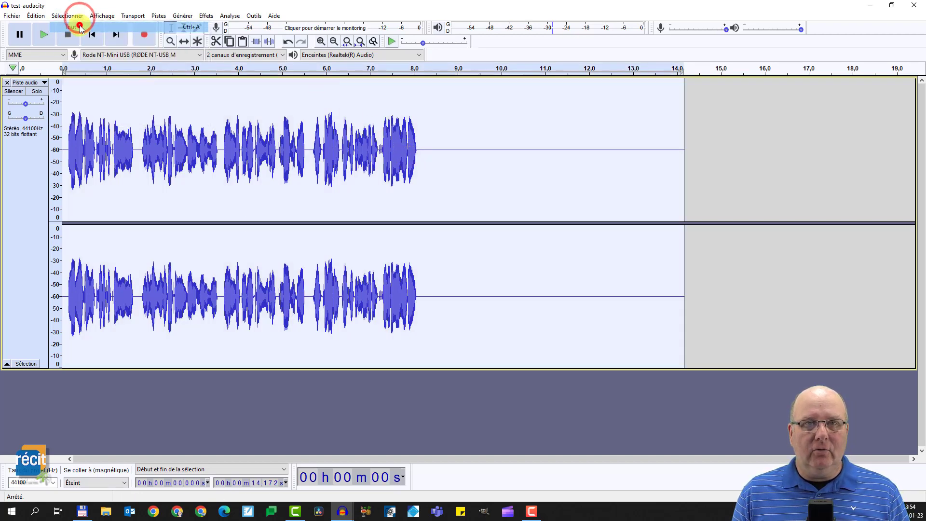
left_click(206, 16)
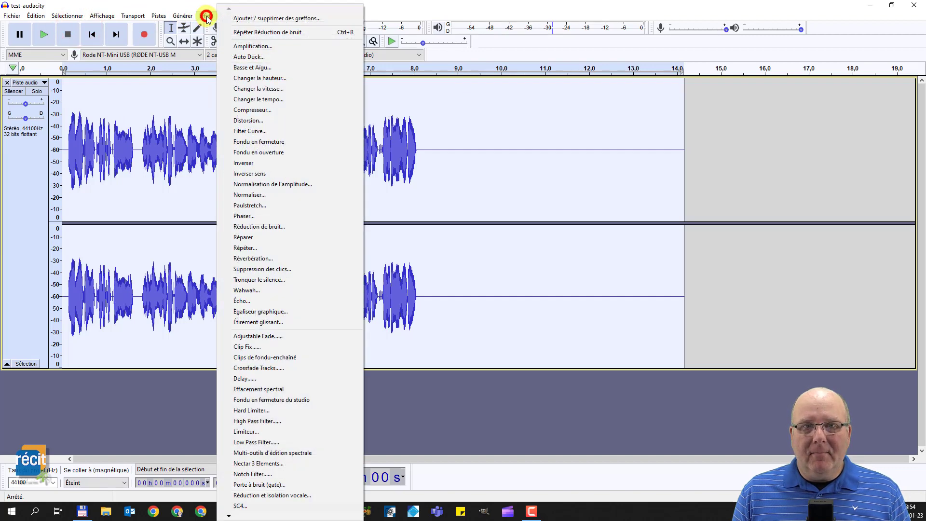
left_click(283, 196)
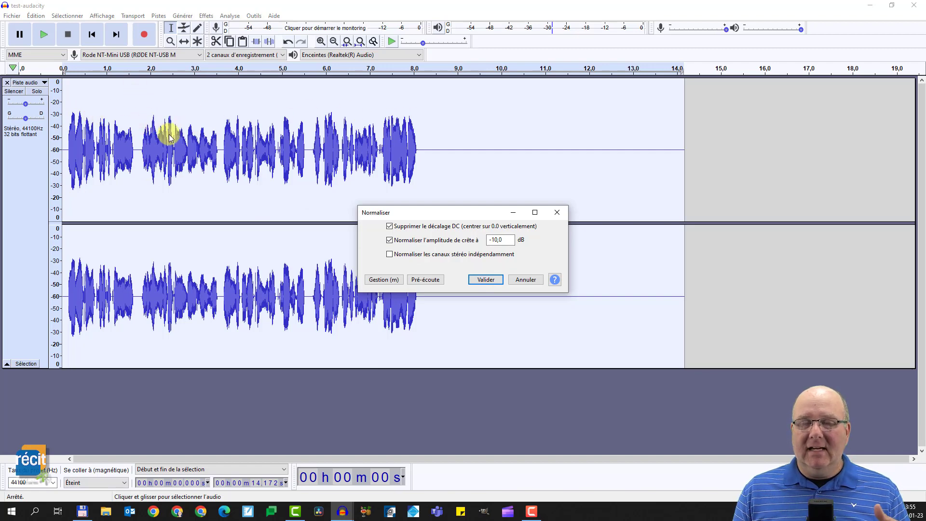
left_click(486, 280)
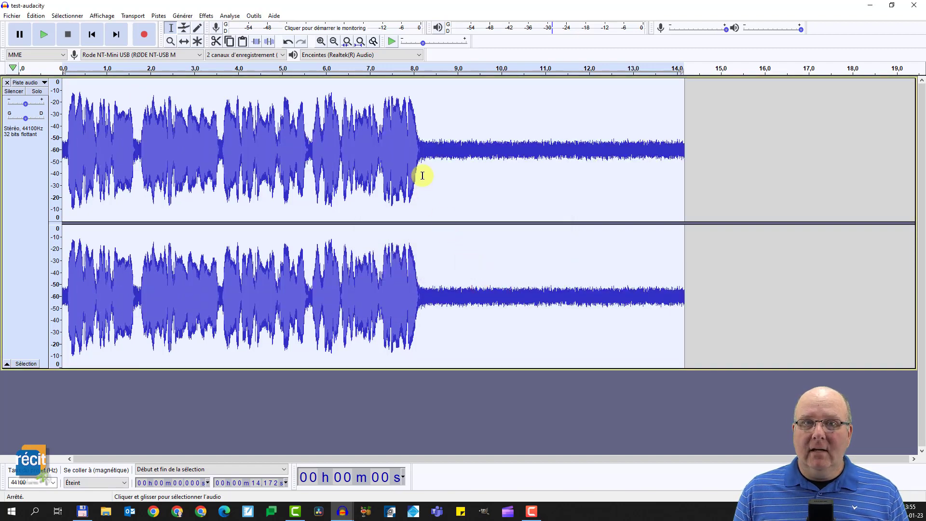
Play the normalised speech from about 4.5 s through to the silence after it, and stop playback
left_click(425, 151)
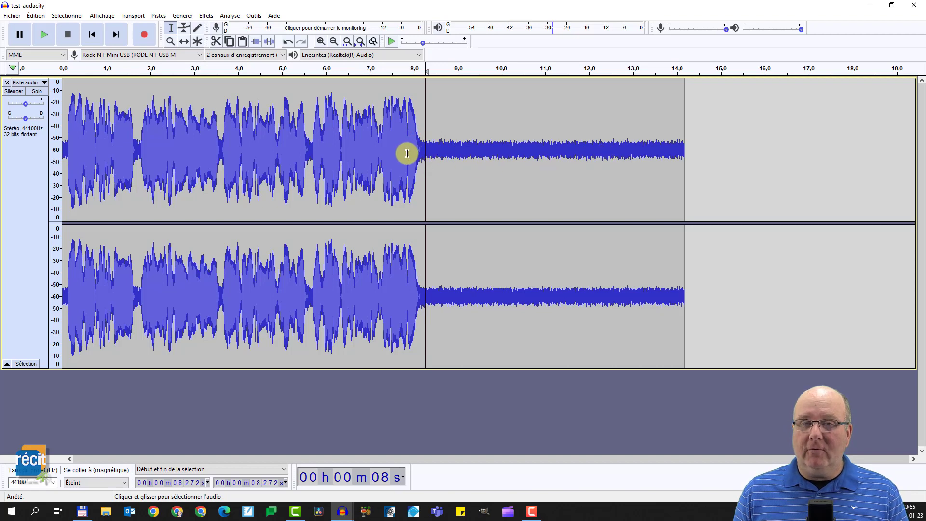
left_click(260, 141)
key("space")
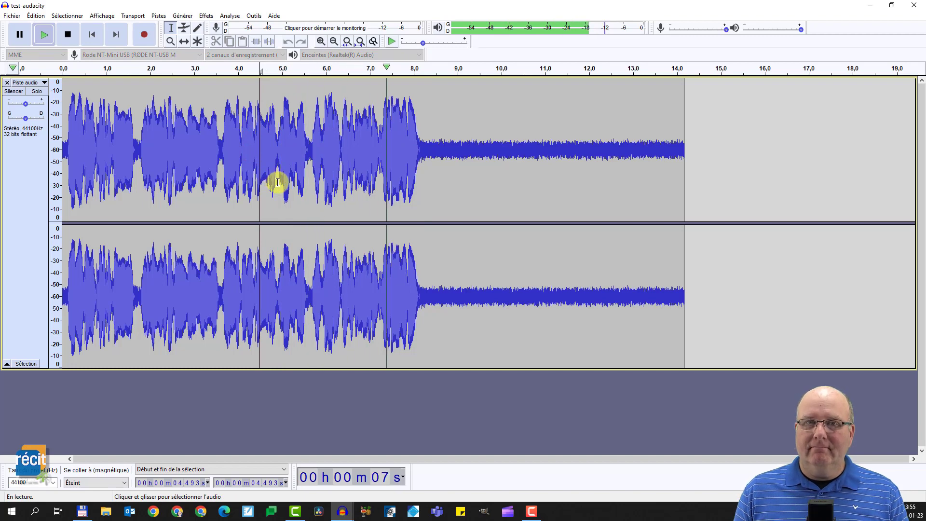
key("space")
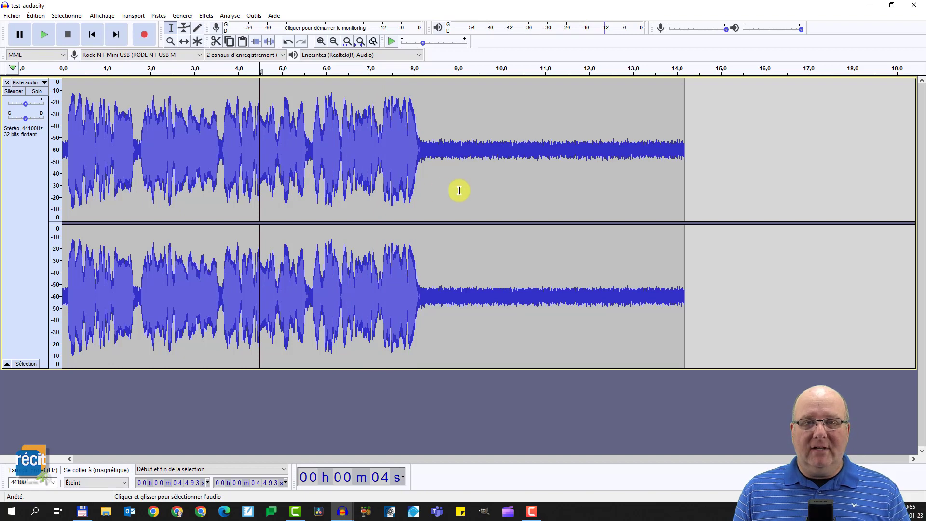
Capture a new noise profile with Réduction de bruit from the speech-free section between about 8.5 s and 13.2 s
left_click_drag(435, 152, 642, 167)
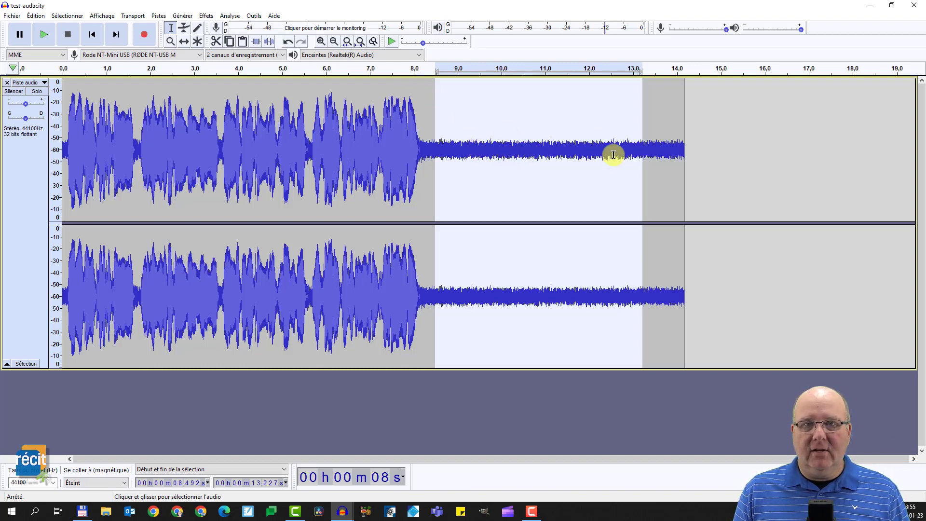
left_click(206, 16)
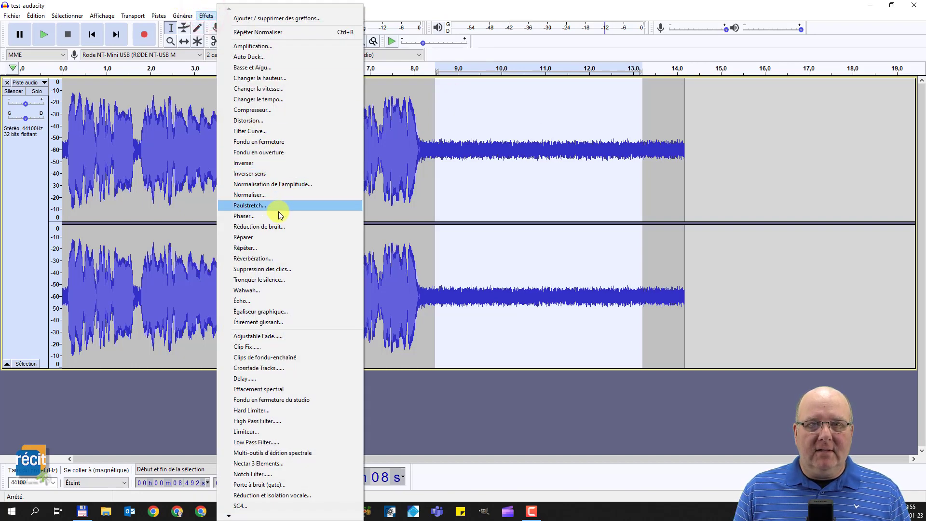
left_click(280, 226)
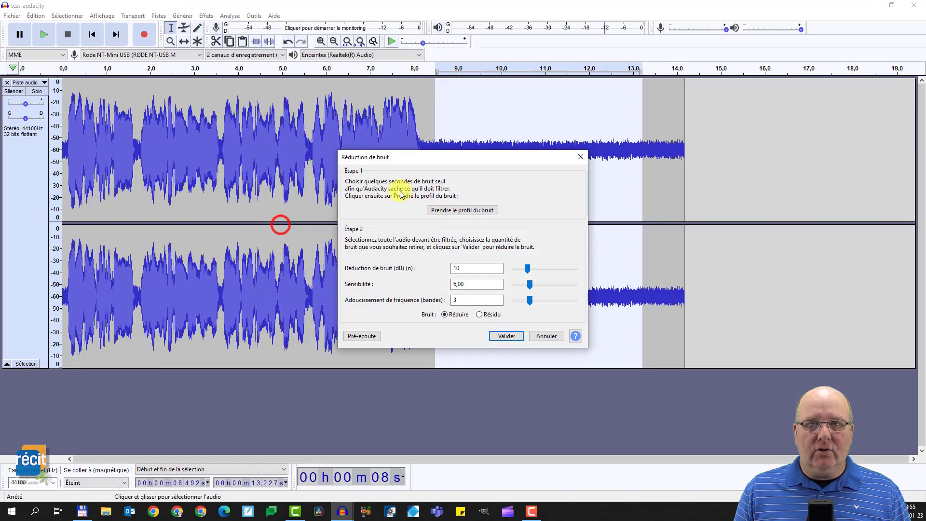
left_click(458, 210)
Apply Réduction de bruit to the entire normalised track with the noise reduction at 10 dB
left_click(434, 199)
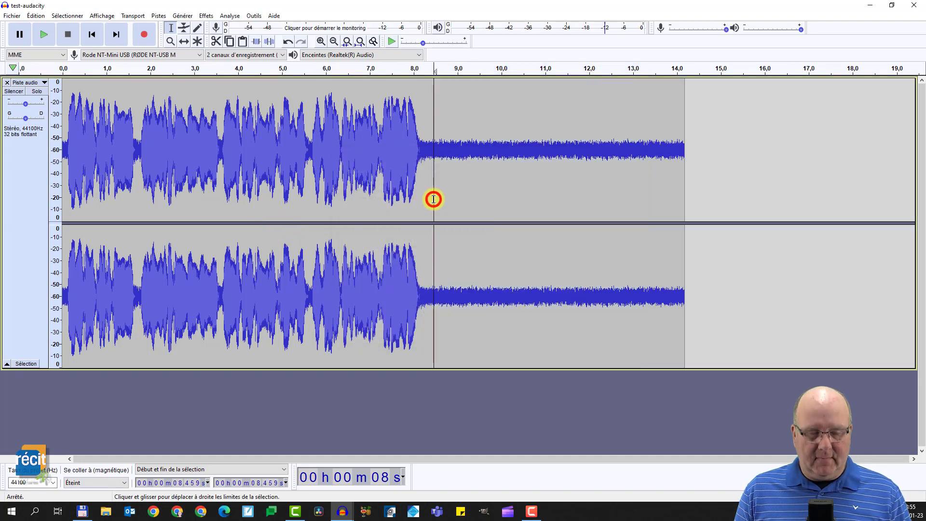
key("ctrl+a")
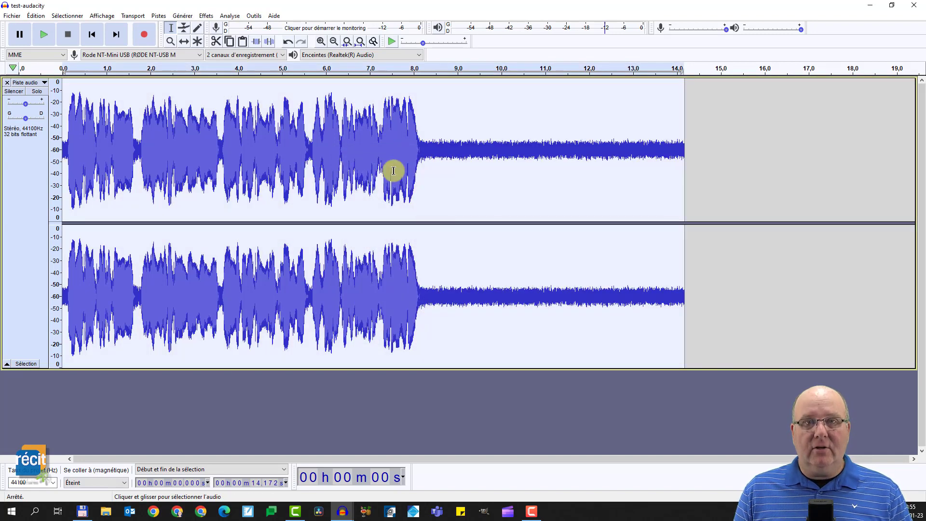
left_click(206, 16)
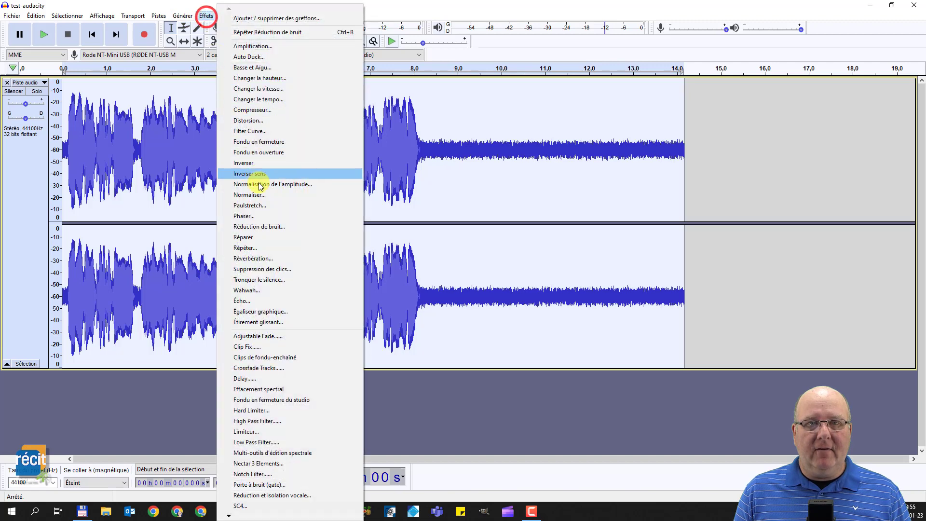
left_click(268, 226)
left_click(510, 338)
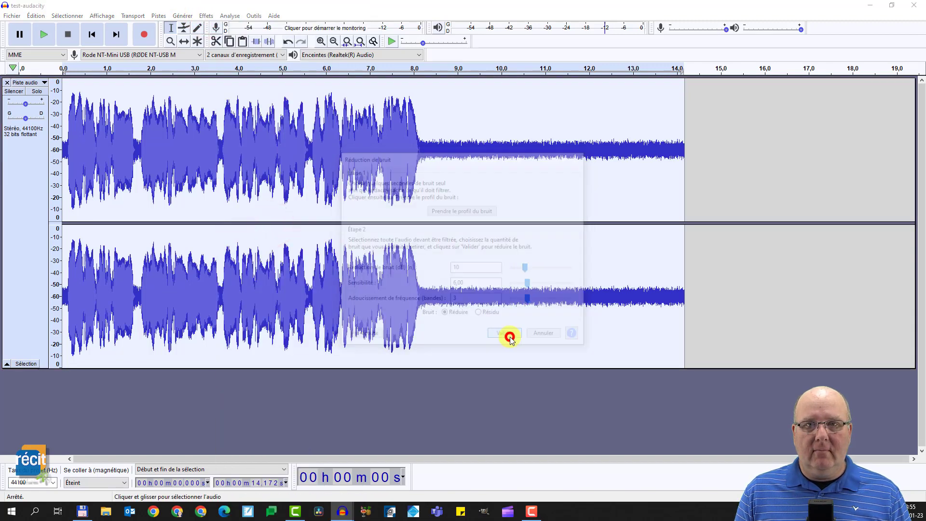
Play the speech from about 2.4 s to check the second noise reduction, and stop playback
left_click(166, 159)
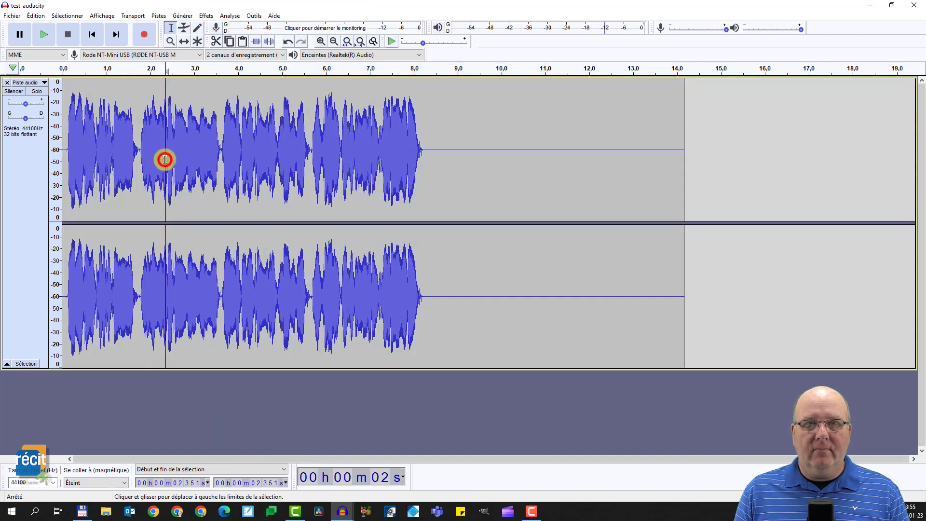
key("space")
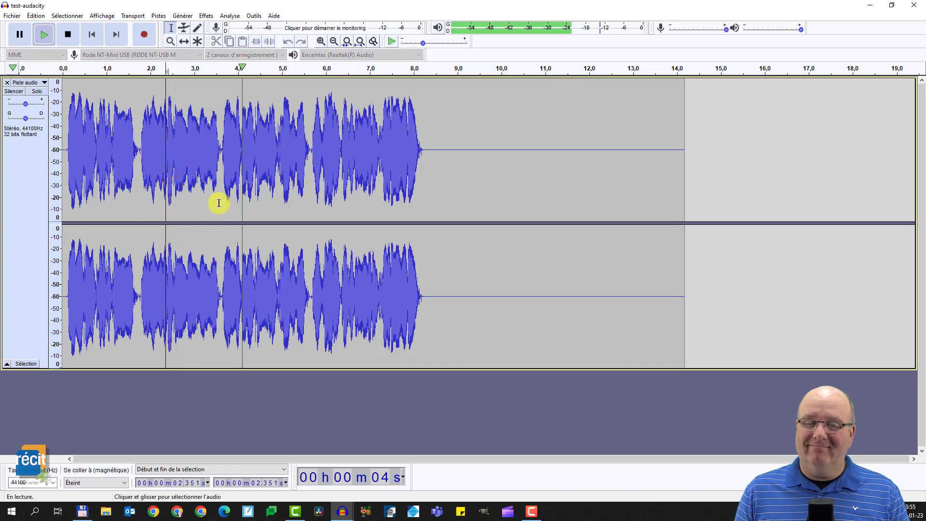
key("space")
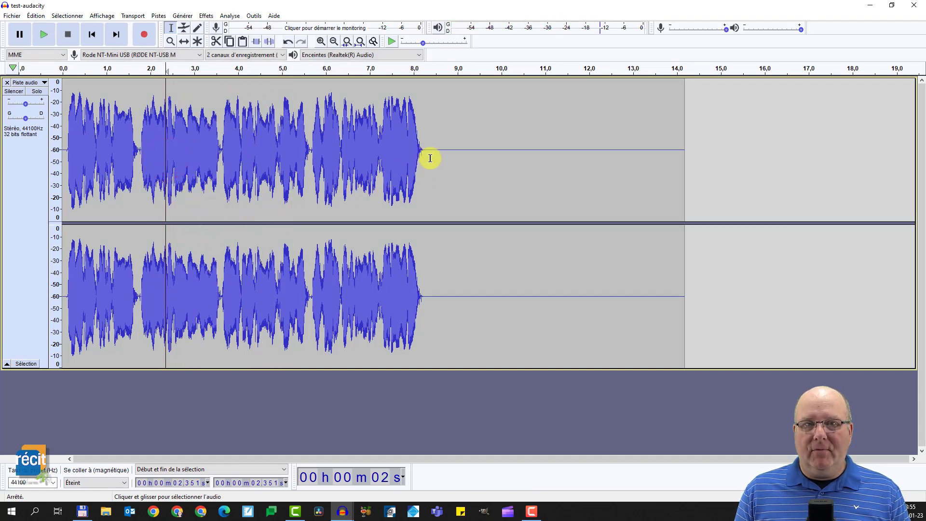
Delete the silence after the speech, from about 8.4 s to the end of the track
left_click_drag(428, 153, 689, 164)
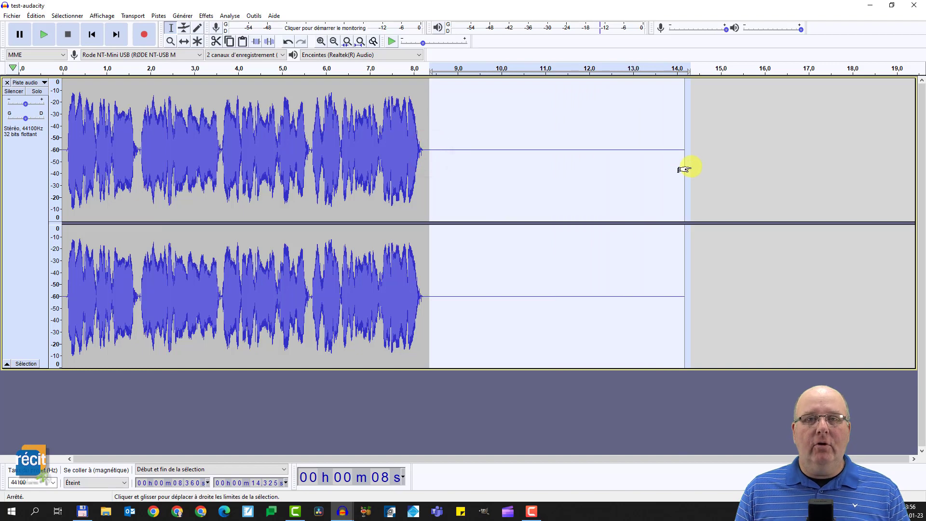
key("Delete")
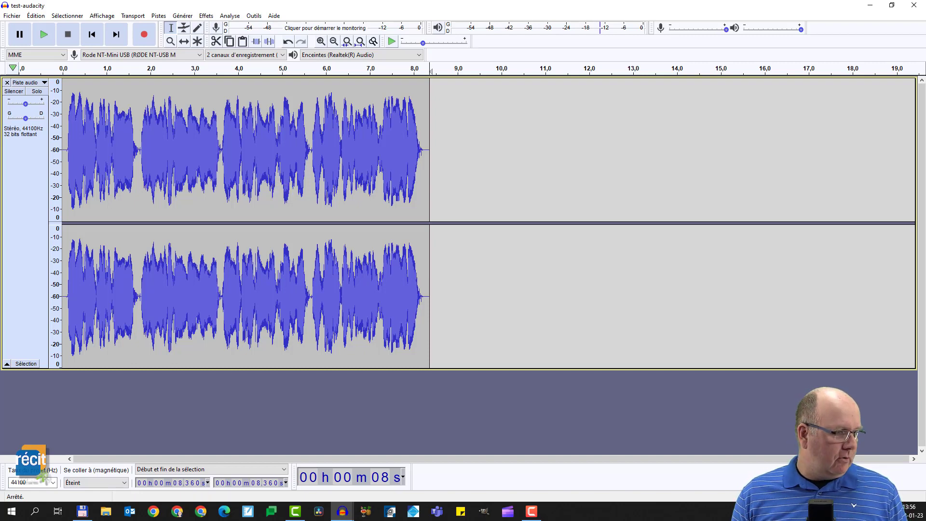
Switch to the file window and import the audioblocks music file as a new track below the voice track
key("alt+Tab")
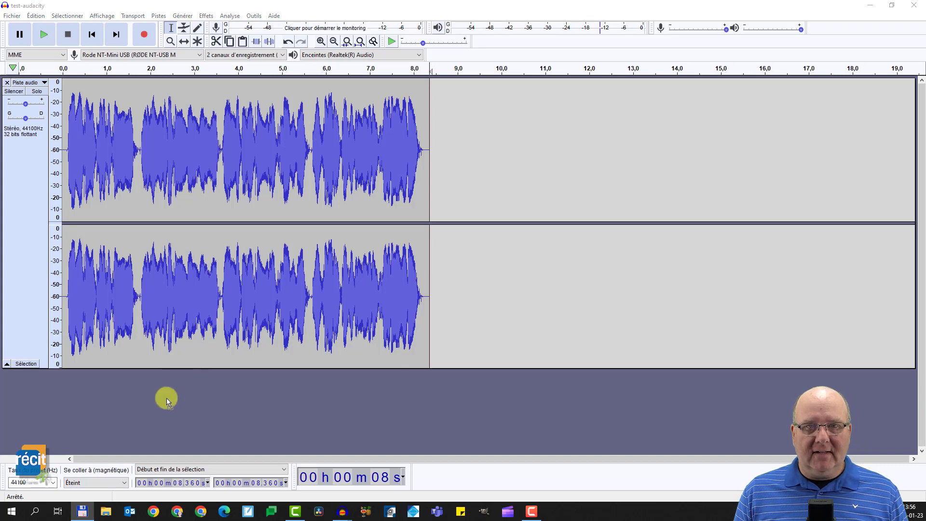
left_click_drag(167, 398, 166, 398)
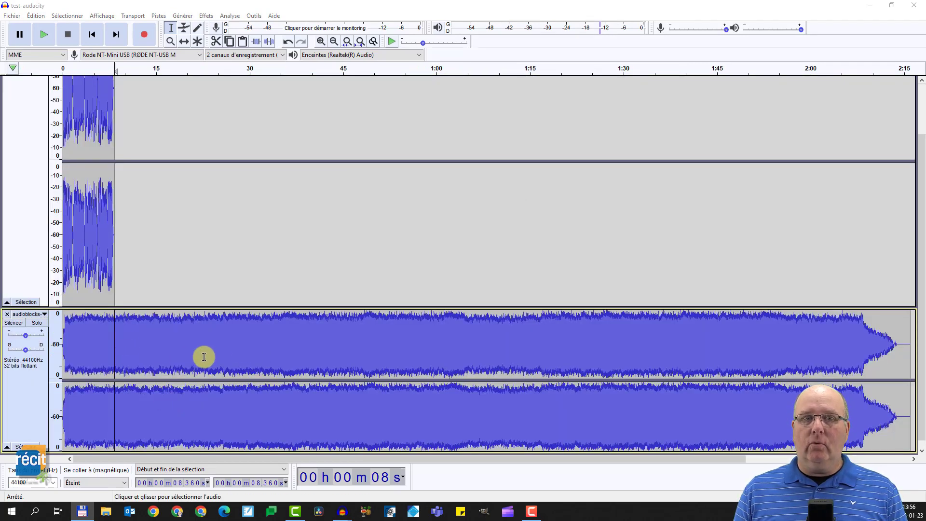
Play the voice and music tracks together from about 3.6 s, and stop playback
scroll(84, 84, "up", 3)
left_click(85, 84)
key("space")
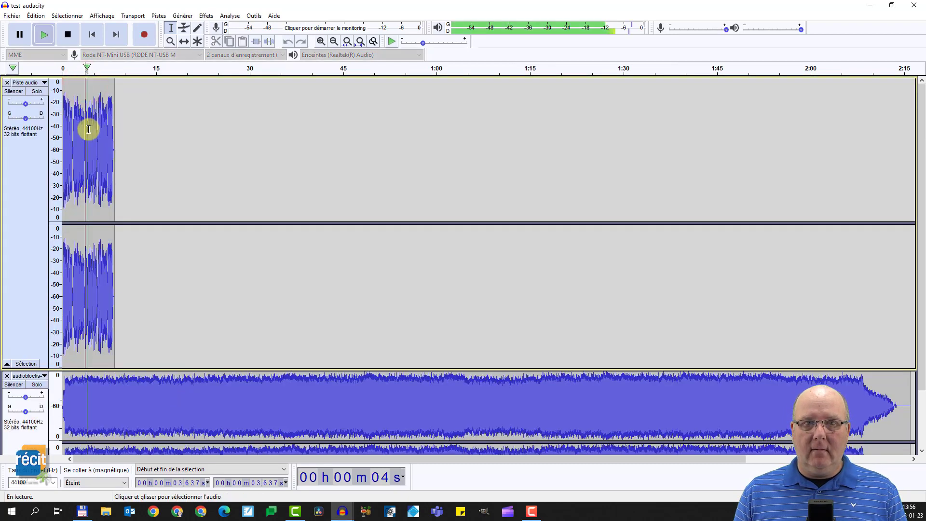
key("space")
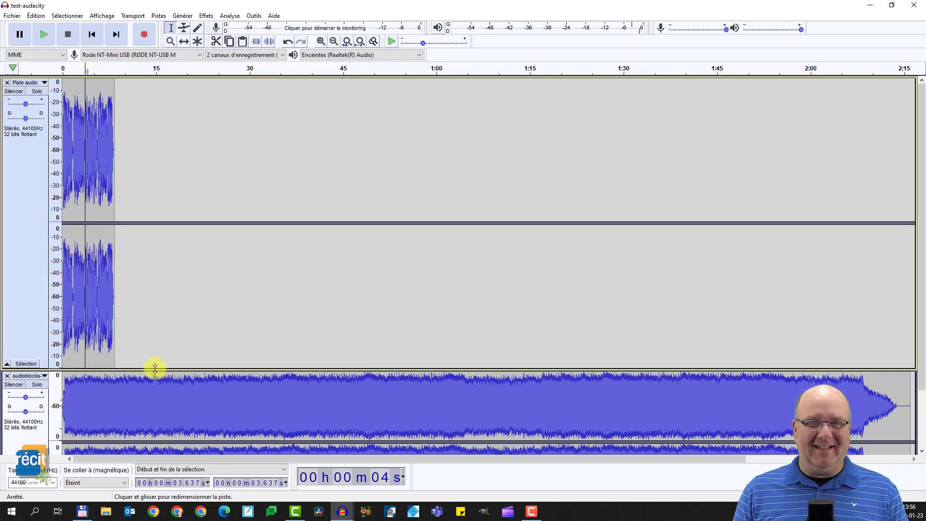
Shrink the voice track's height to fit both tracks, and lower the whole music track's envelope to just under half its displayed height
left_click_drag(155, 368, 150, 278)
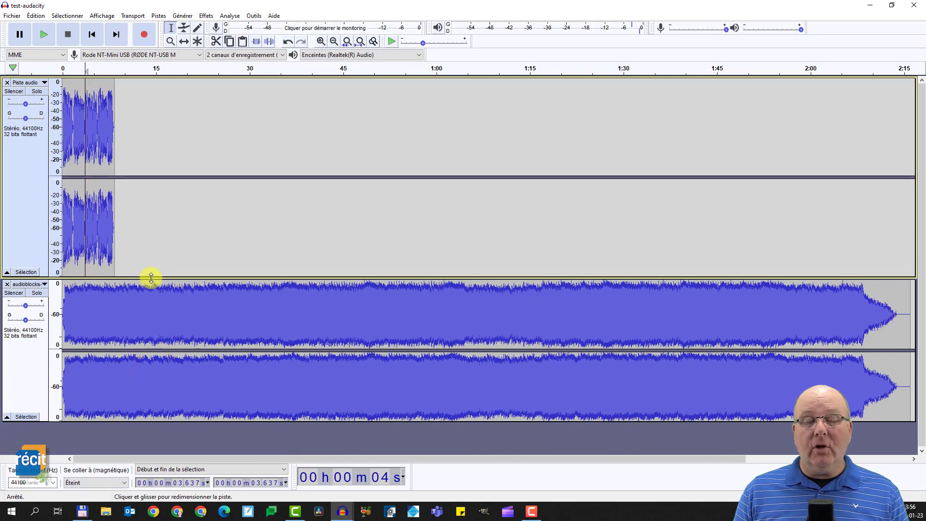
left_click(145, 319)
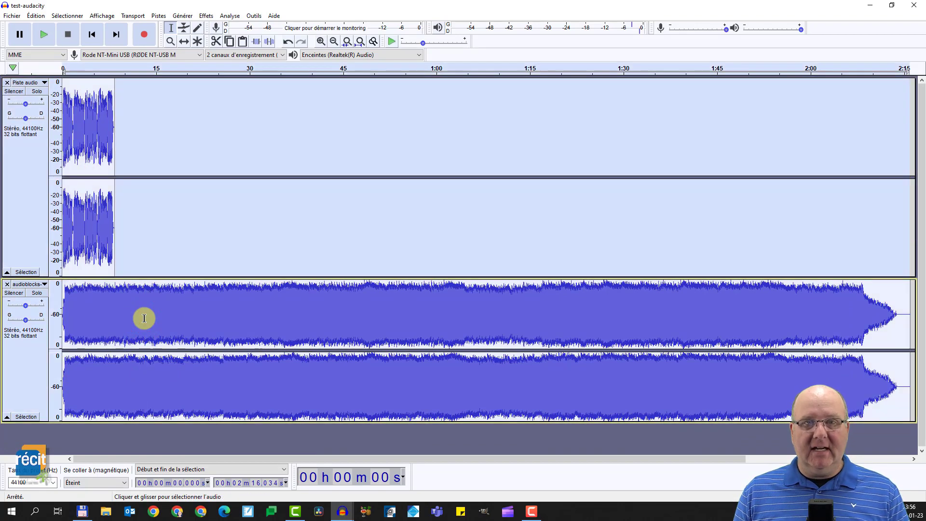
left_click(145, 318)
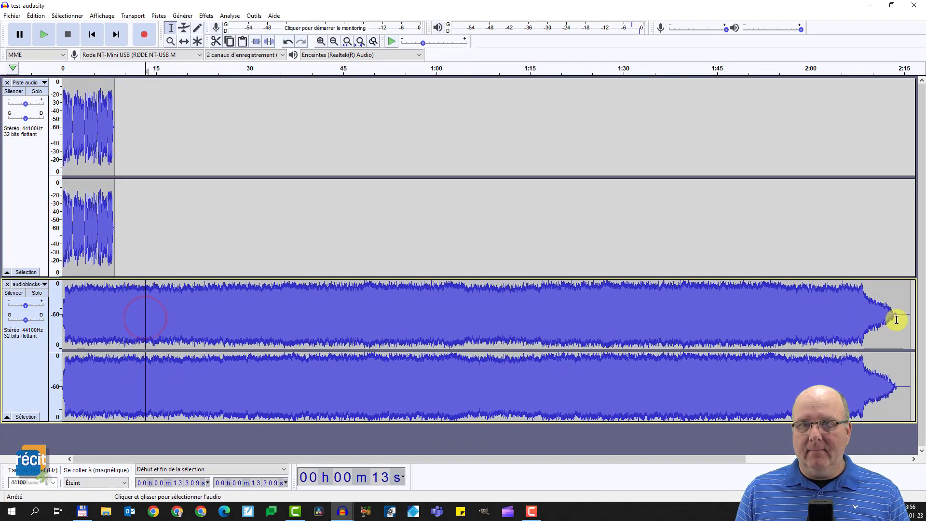
left_click_drag(902, 320, 31, 340)
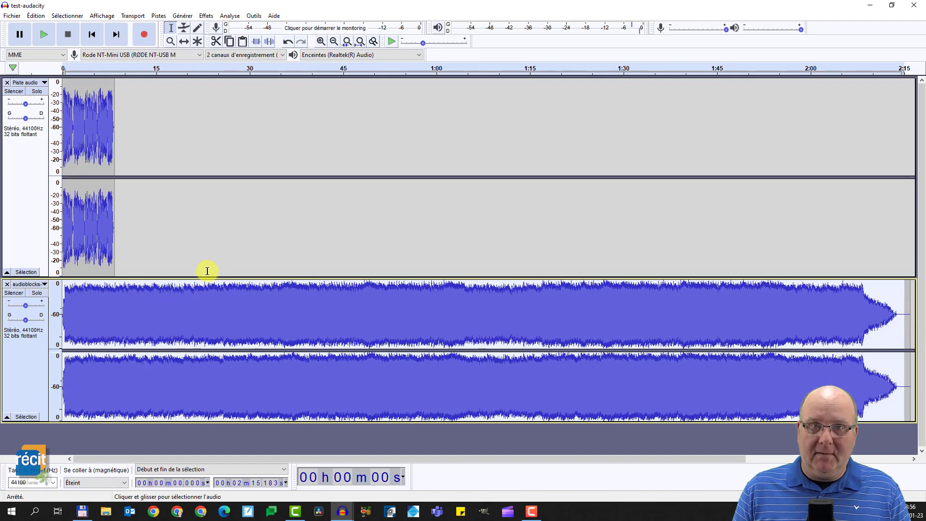
left_click(201, 318)
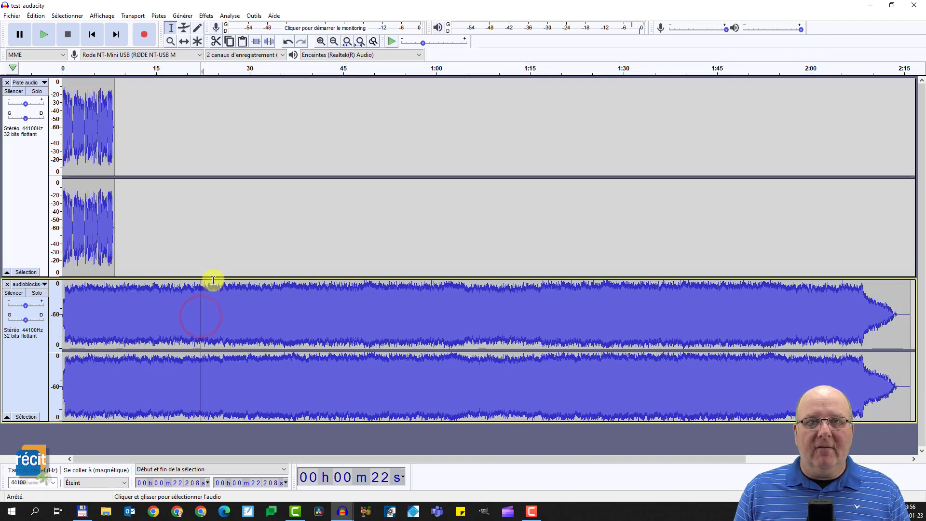
left_click(184, 29)
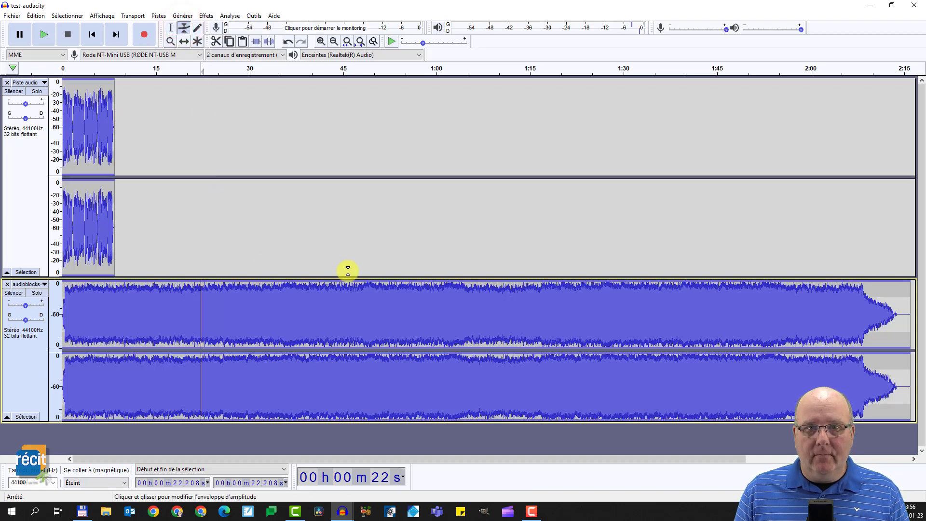
left_click_drag(346, 282, 343, 300)
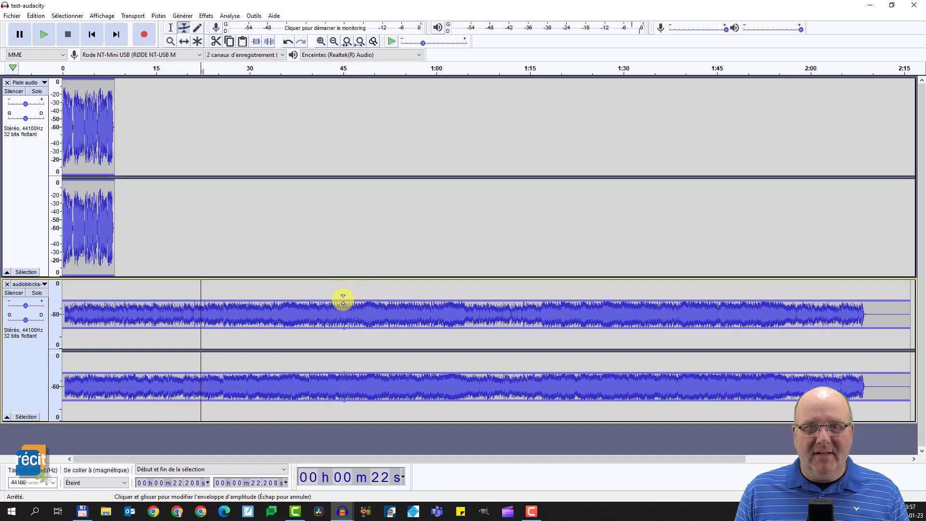
Return to the selection tool and play both tracks from about 2.7 s to check the music volume
left_click(172, 29)
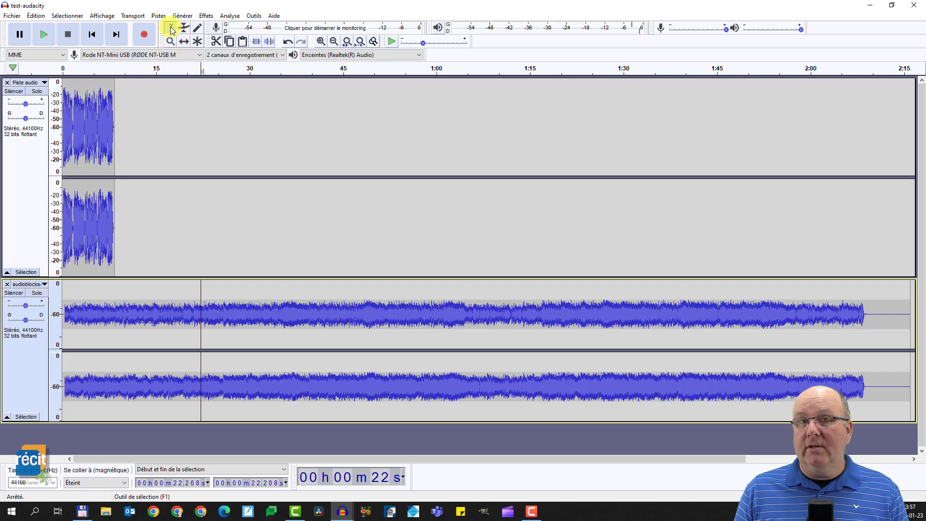
left_click(80, 71)
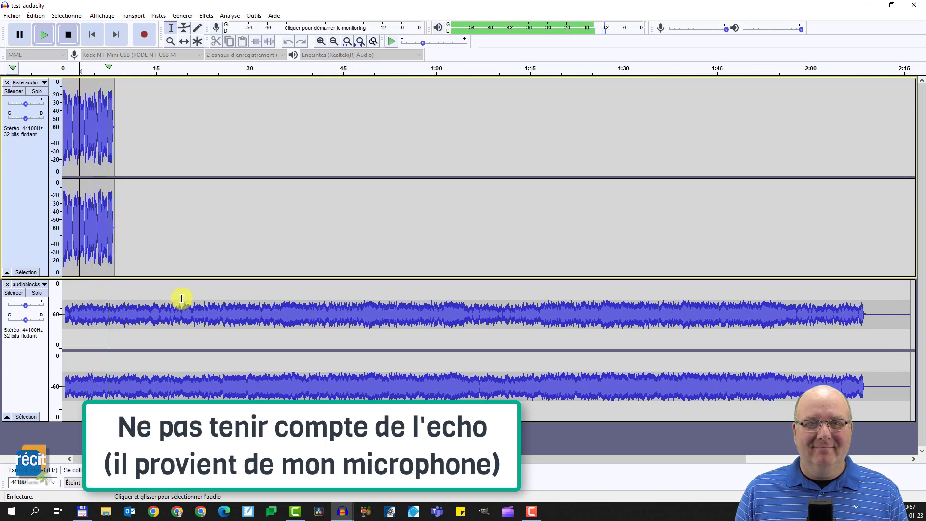
key("space")
Delete the music from about 8.7 s, just after the speech ends, to the end of its track
left_click_drag(117, 311, 863, 340)
key("Delete")
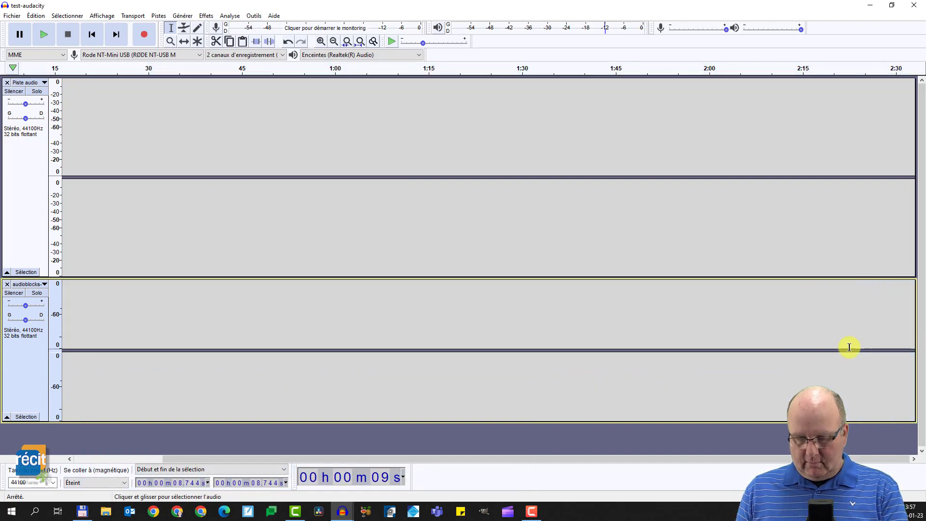
Remove a little more music so the music track ends at about 8.2 s, and play both tracks from about 1.8 s
left_click(359, 43)
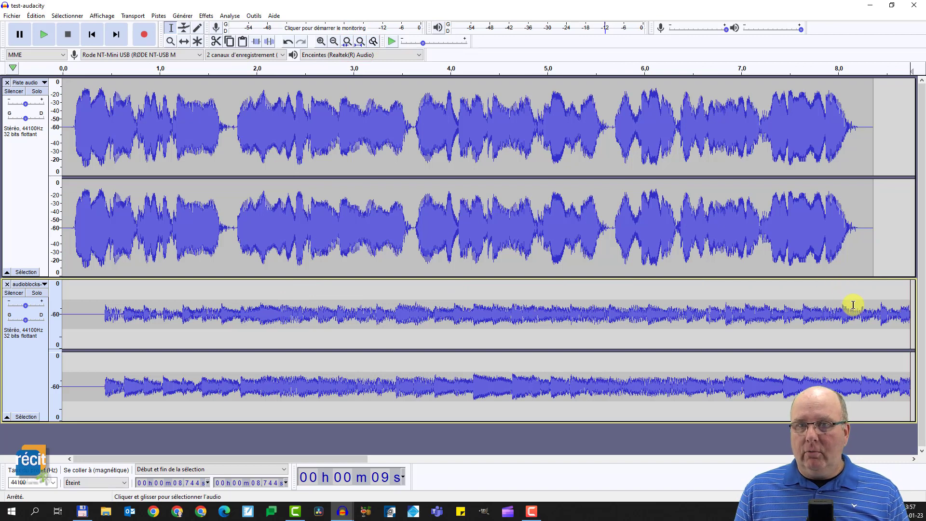
left_click_drag(858, 314, 821, 325)
key("Delete")
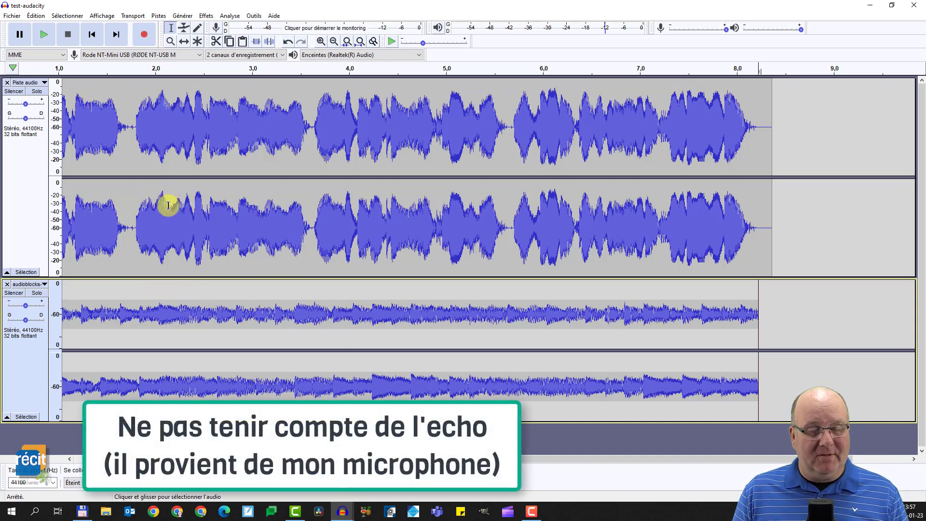
left_click(140, 120)
key("space")
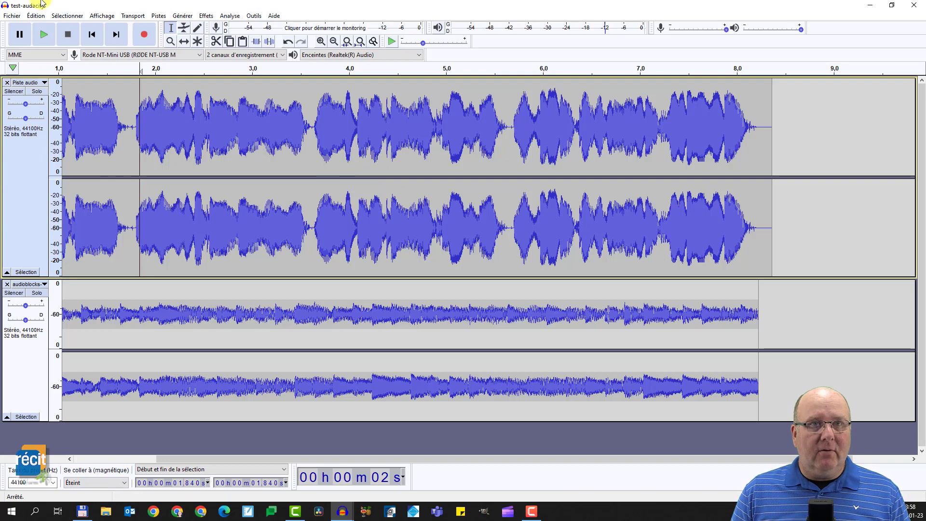
Save the project under the new name test-audacity3.aup3 in the Audacity folder
left_click(20, 16)
mouse_move(31, 73)
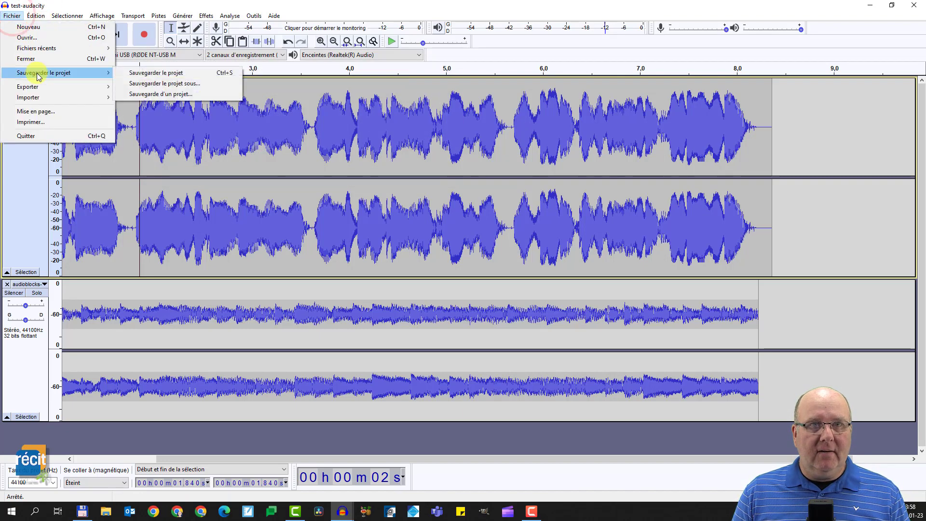
left_click(154, 83)
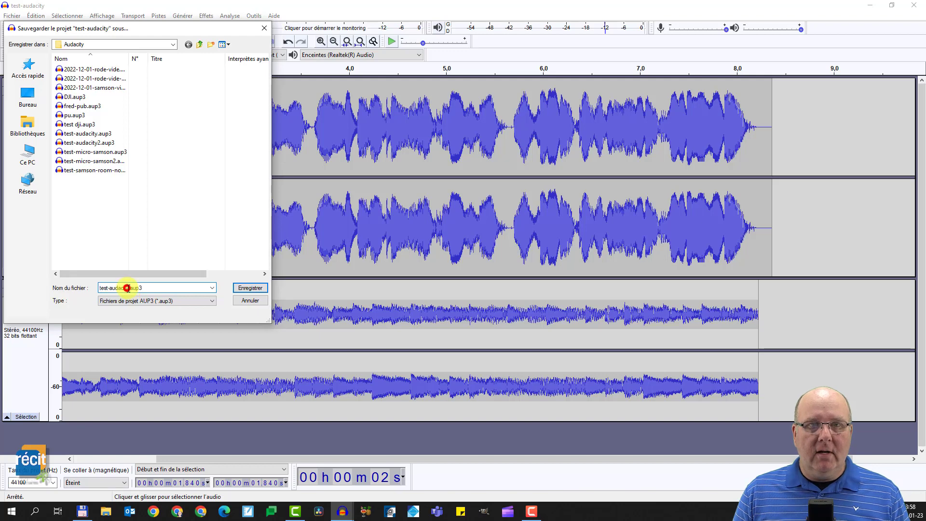
left_click(126, 287)
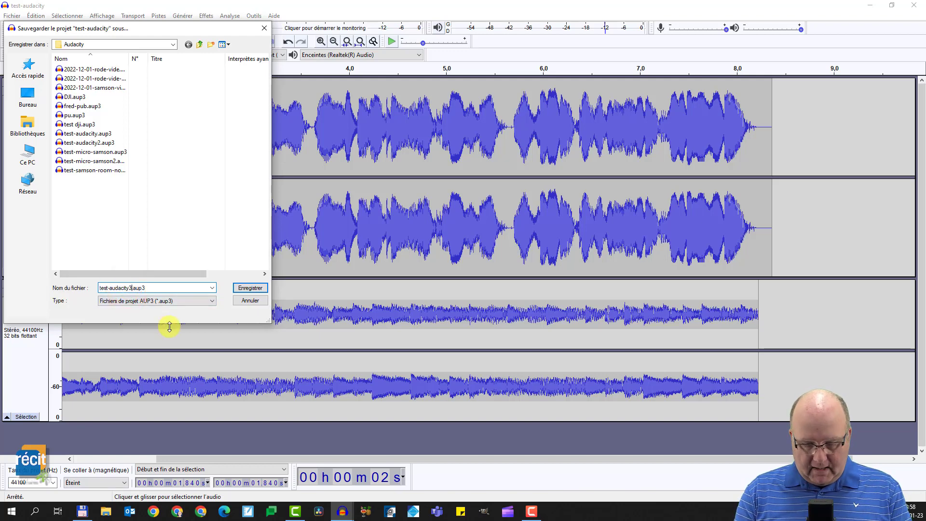
key("Return")
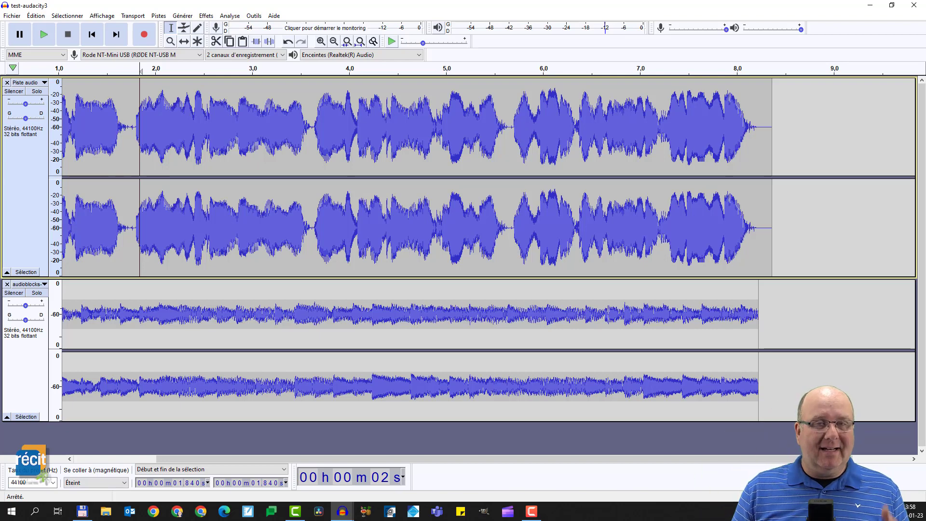
Export the mix to the desktop as test-audacity3.mp3 at Standard, 170-220 kbps quality, accepting the stereo mixdown and leaving the metadata tags as they are
left_click(12, 17)
mouse_move(25, 90)
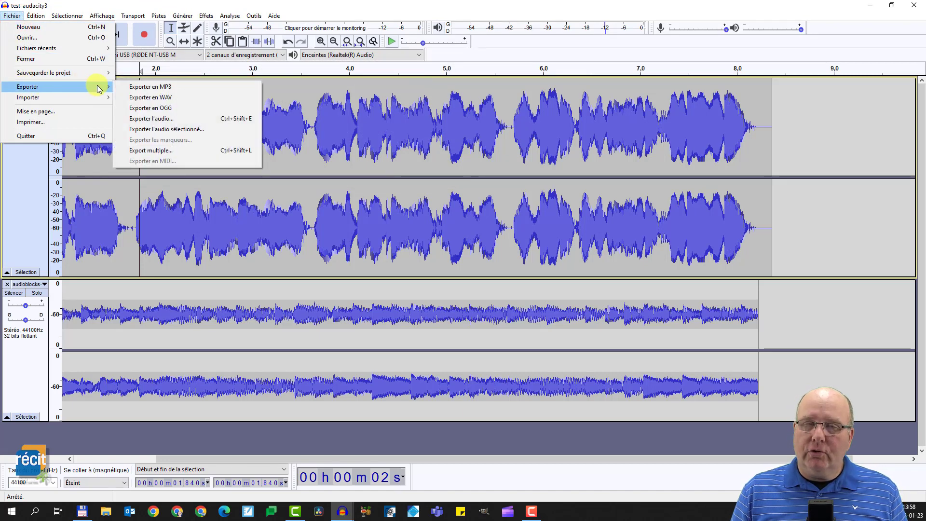
left_click(140, 88)
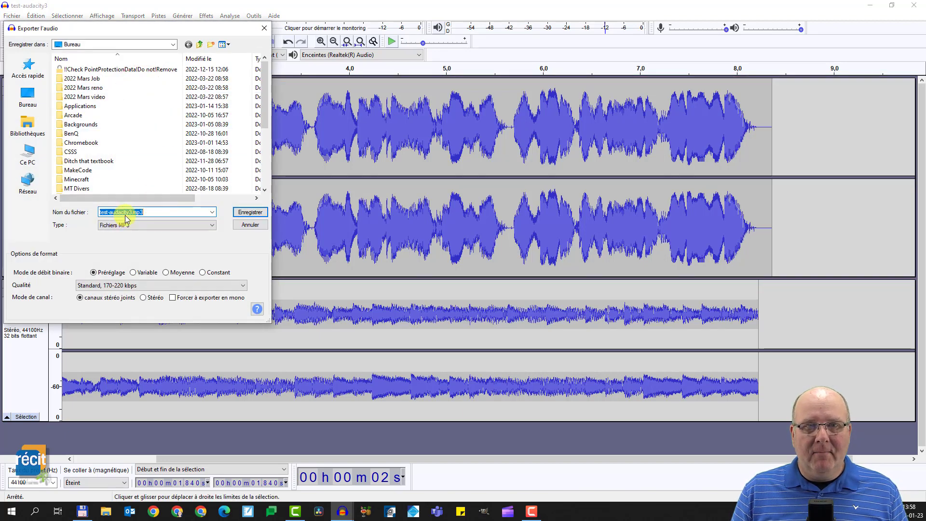
left_click(249, 212)
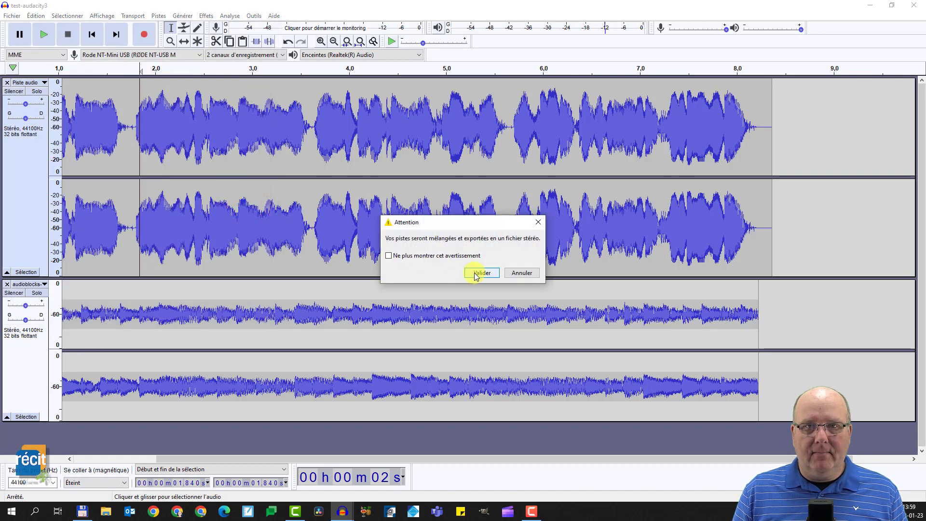
left_click(476, 274)
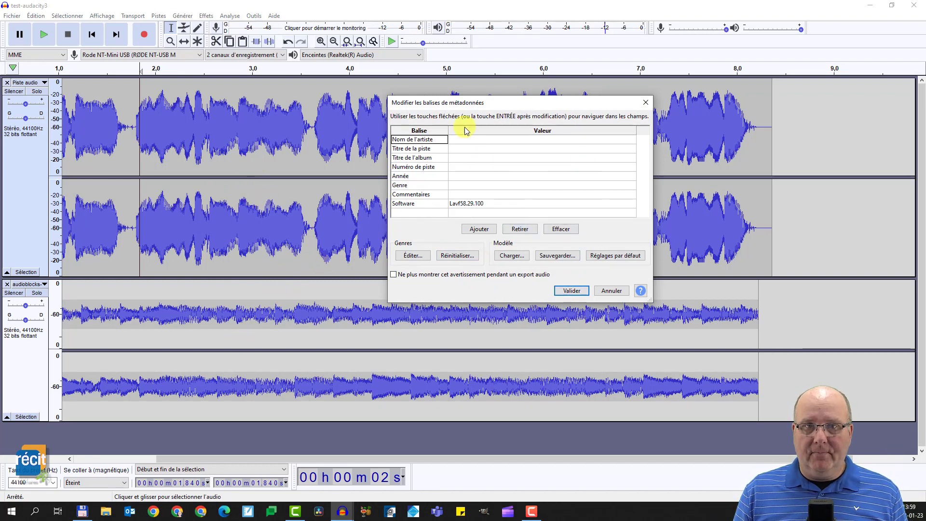
left_click(571, 290)
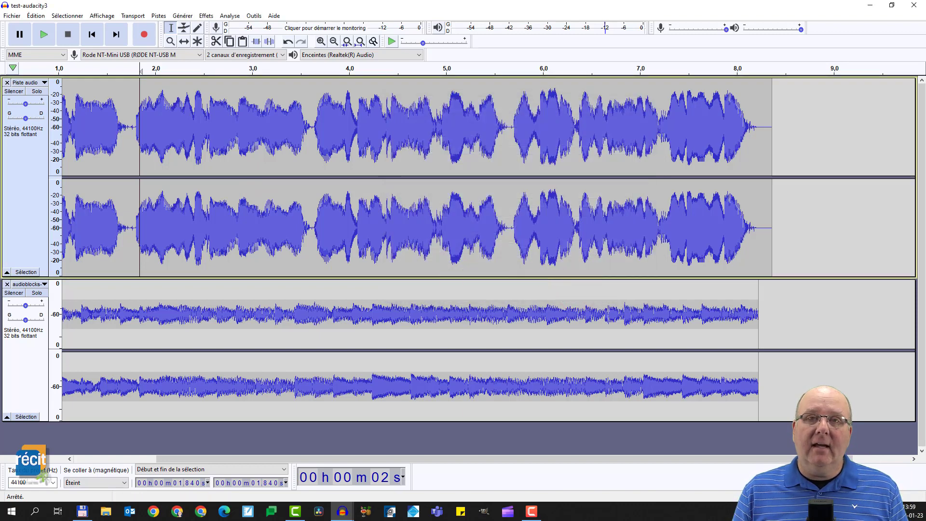
Open test-audacity3.mp3 from the desktop in VLC, play it in the maximised window, close the player and switch back to Audacity
key("alt+Tab")
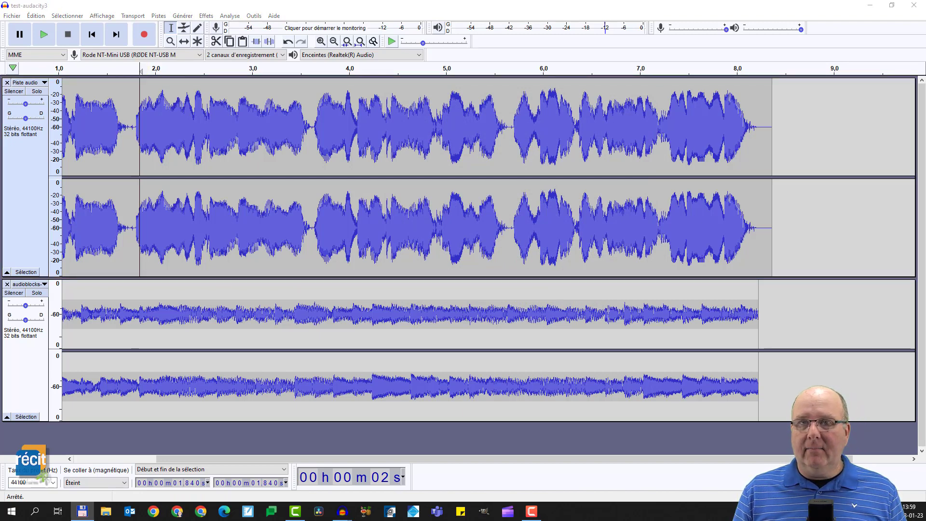
left_click(871, 13)
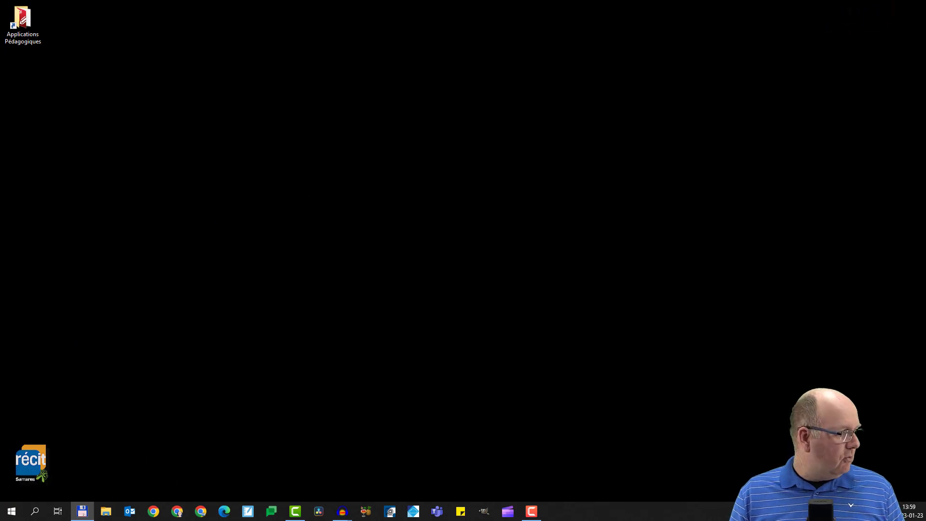
left_click(496, 191)
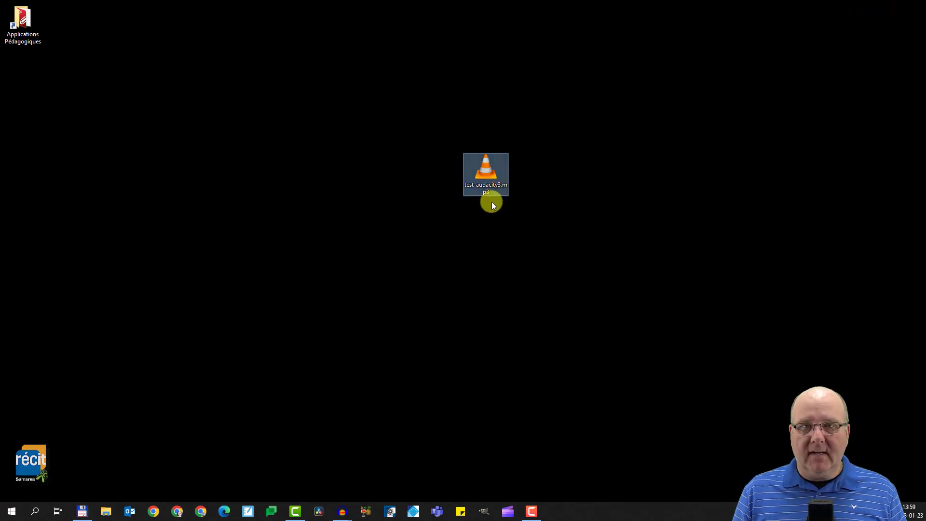
double_click(487, 175)
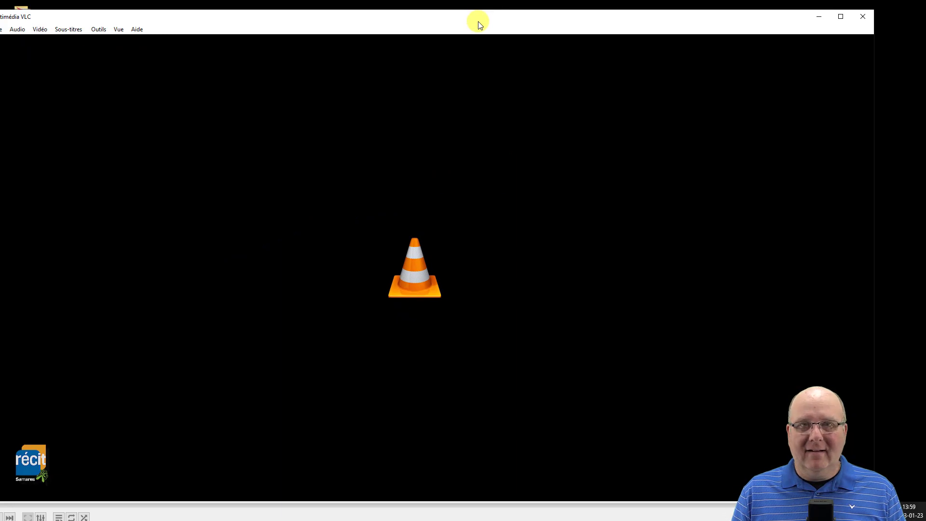
double_click(478, 22)
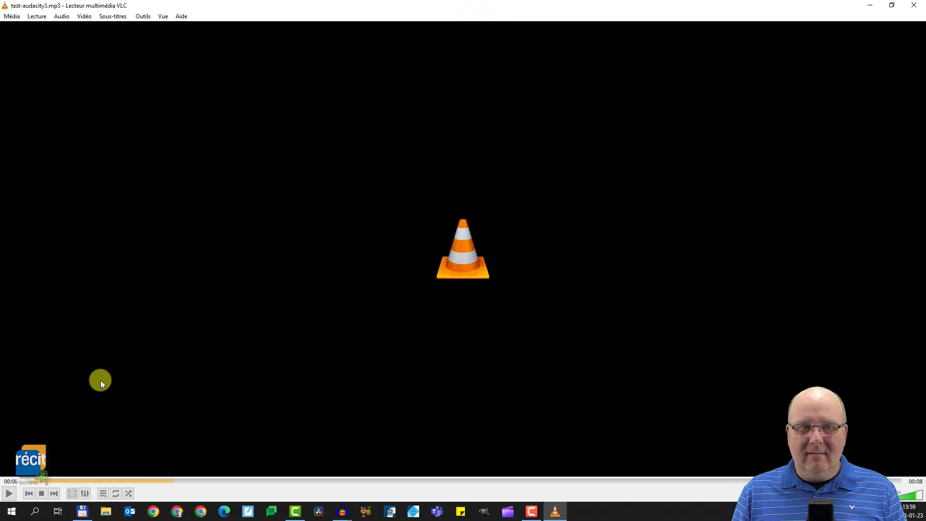
left_click(9, 493)
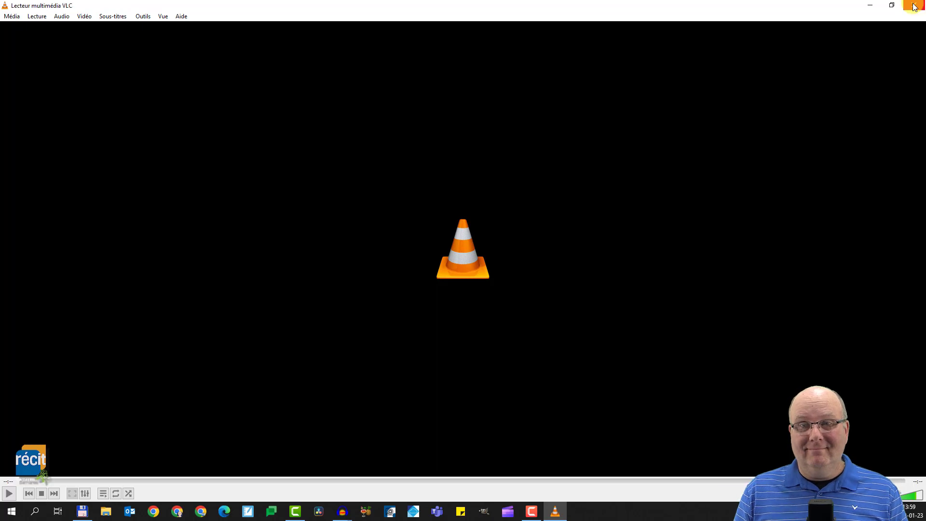
left_click(915, 7)
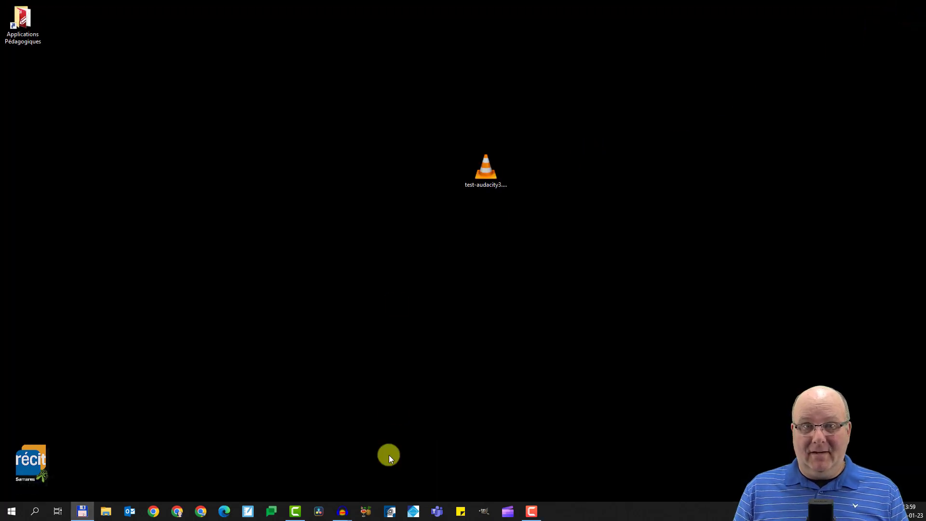
mouse_move(343, 511)
left_click(304, 480)
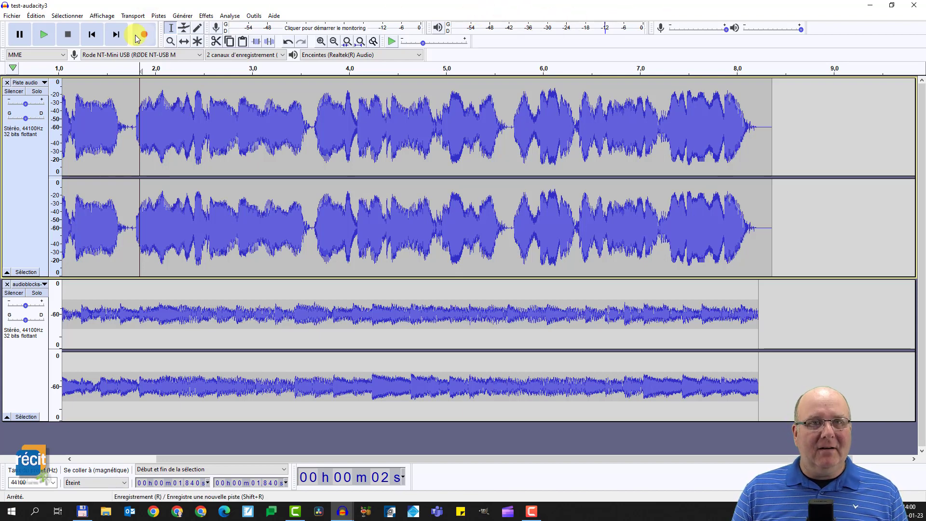
left_click(11, 17)
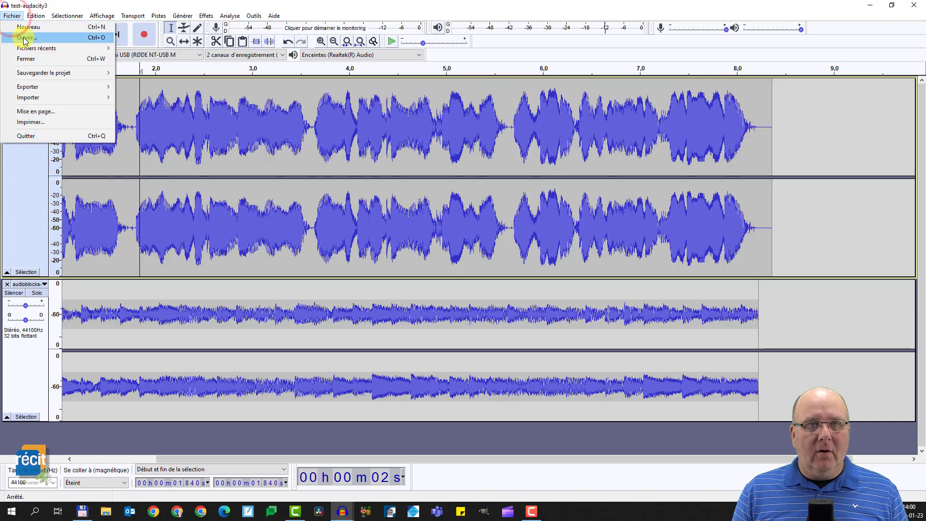
mouse_move(41, 76)
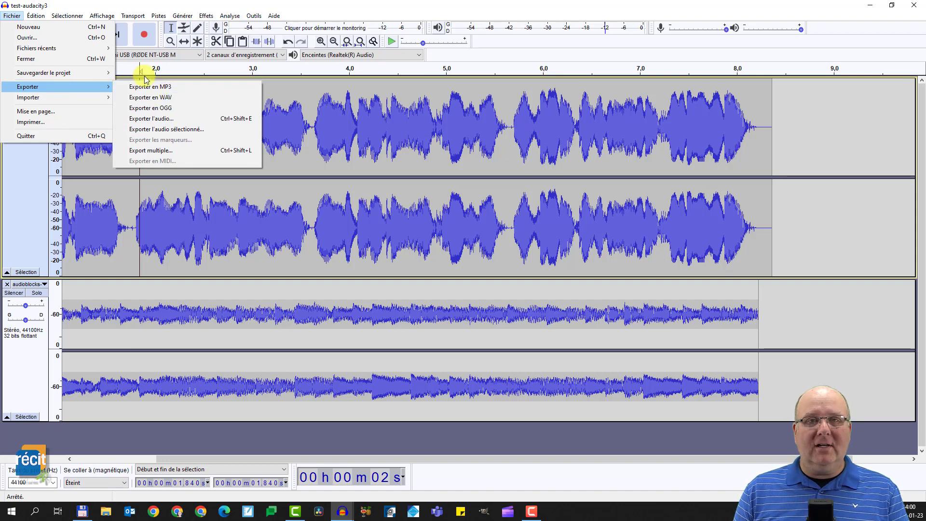
left_click(259, 6)
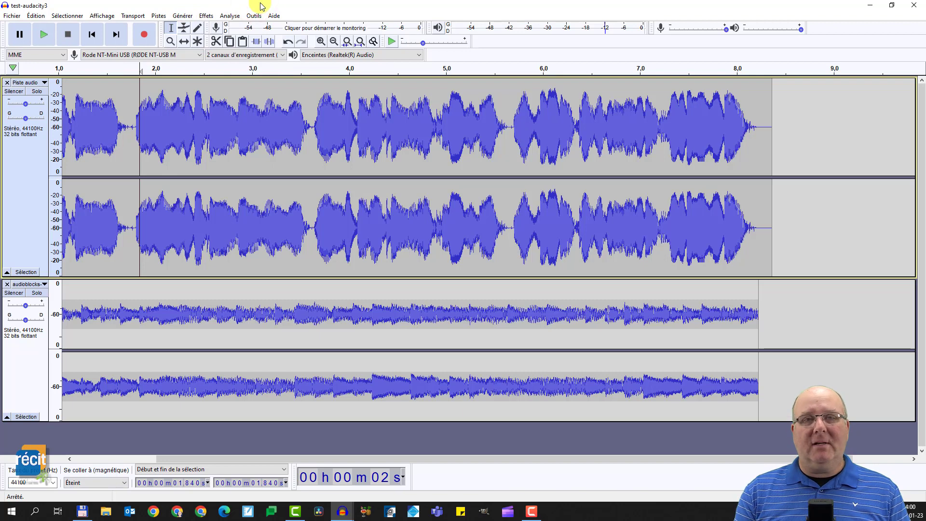